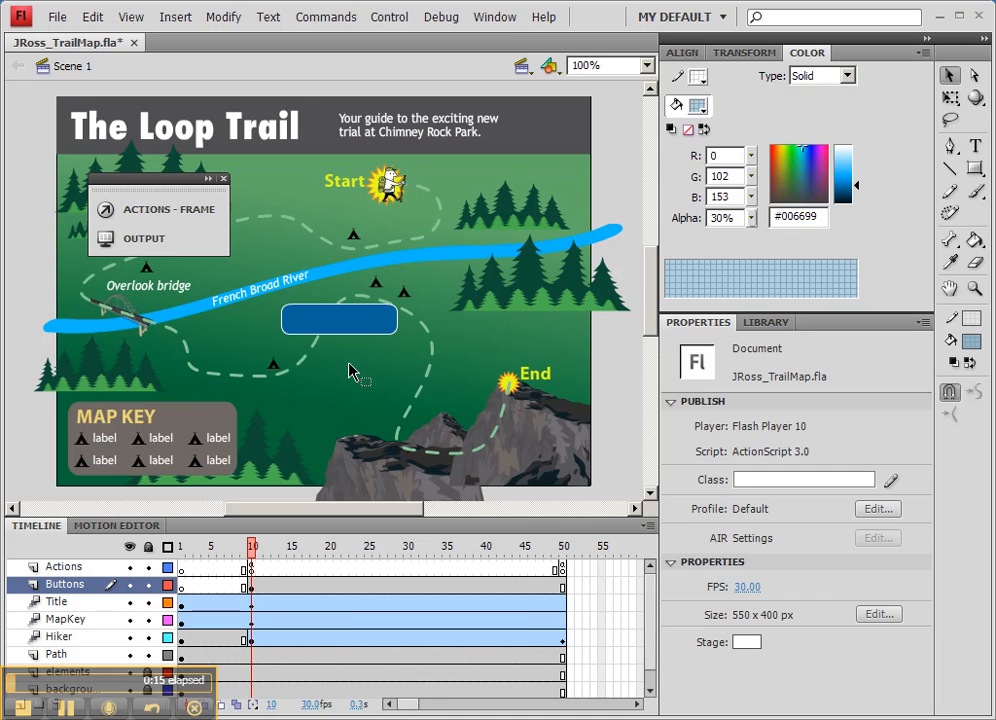
Step: Open the play button symbol on the stage to inspect its states, and return to Scene 1
{"action": "double_click", "coordinate": [356, 328]}
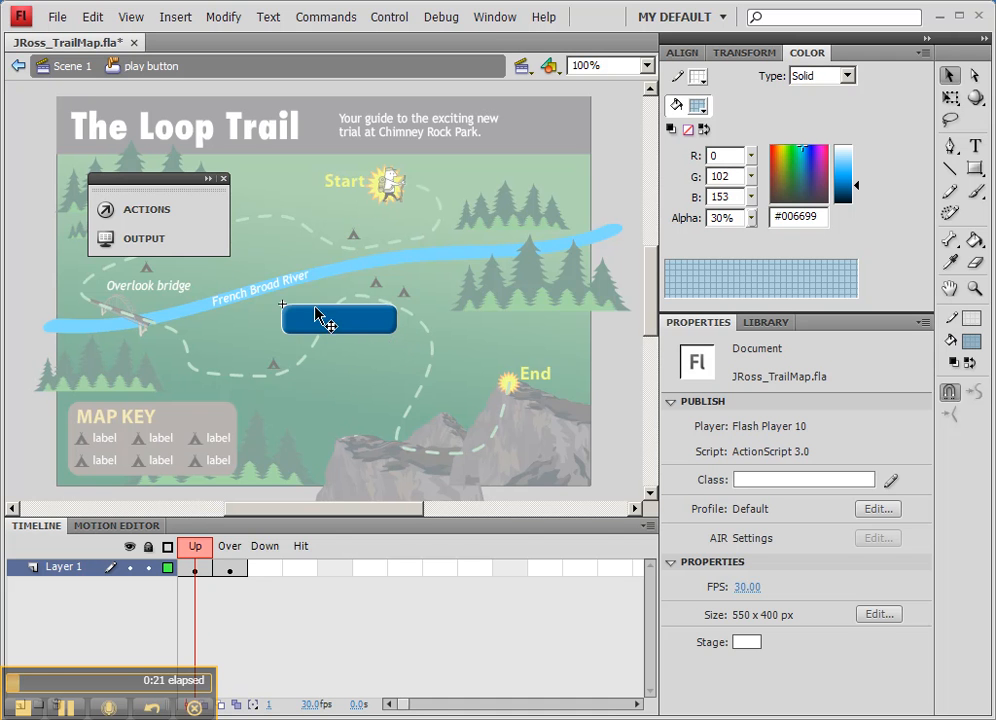
{"action": "double_click", "coordinate": [335, 356]}
{"action": "left_click", "coordinate": [337, 358]}
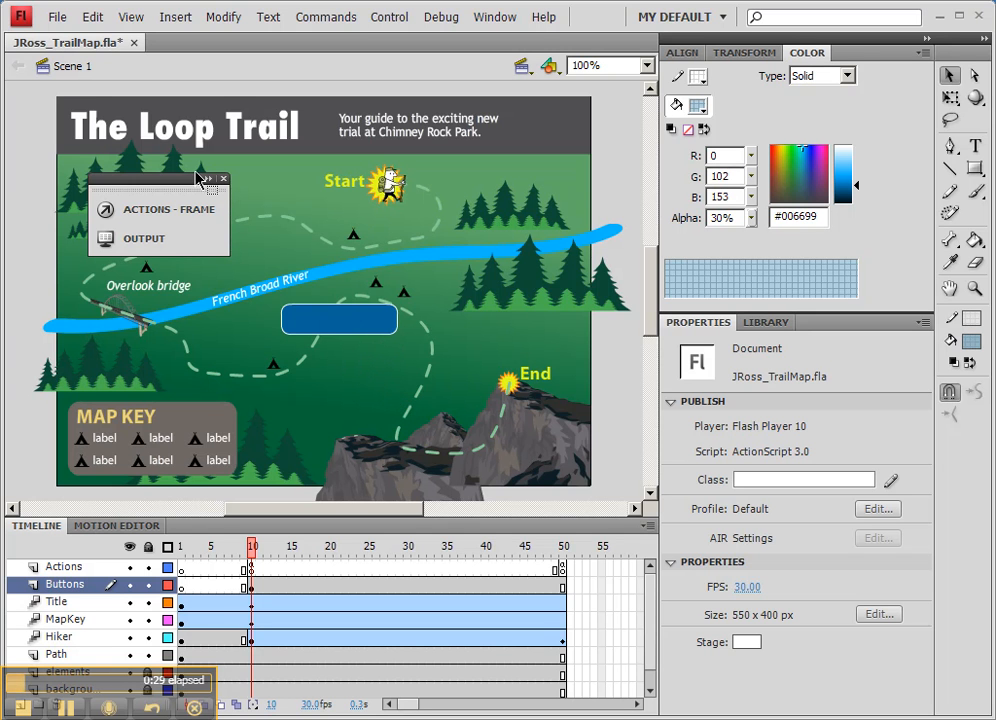
Step: Test the movie to check how the play button behaves, and close the preview
{"action": "left_click", "coordinate": [378, 17]}
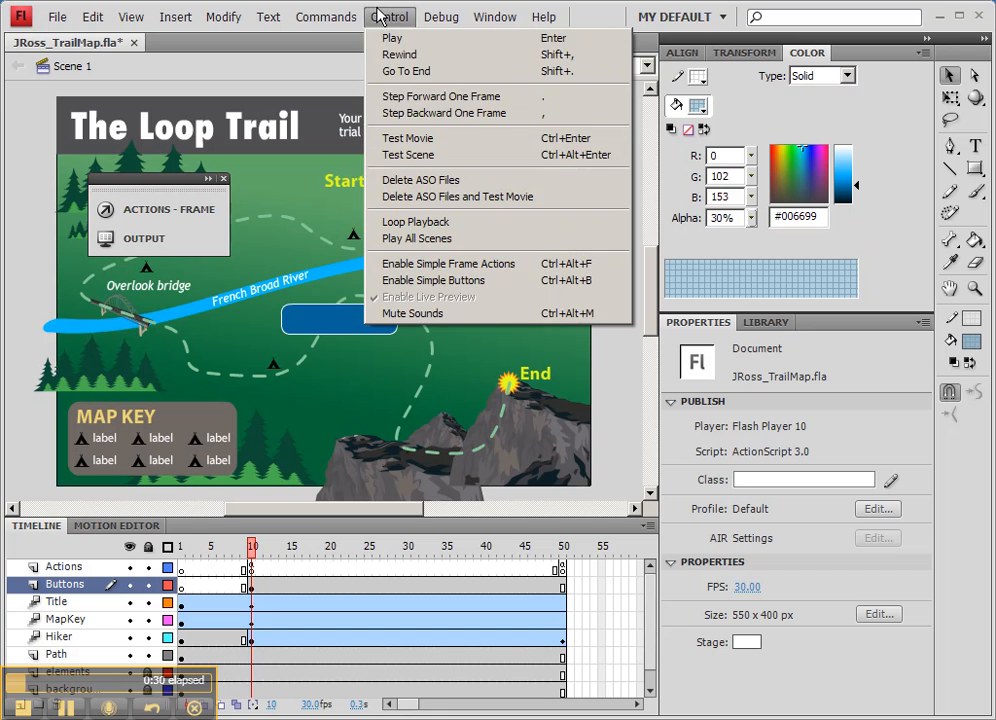
{"action": "left_click", "coordinate": [418, 146]}
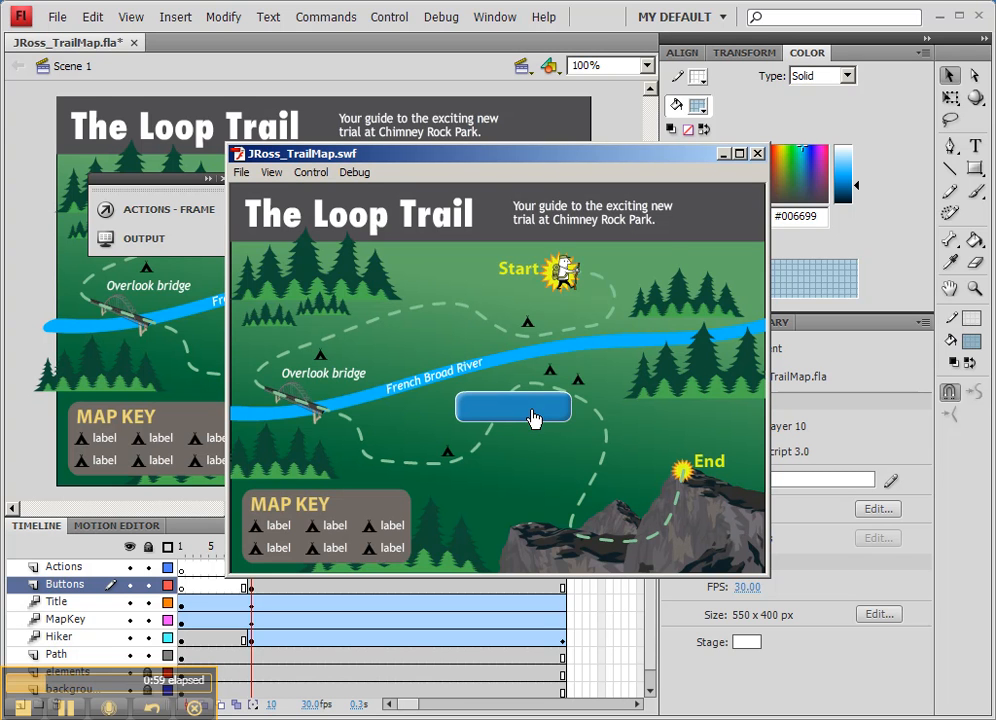
{"action": "left_click", "coordinate": [756, 154]}
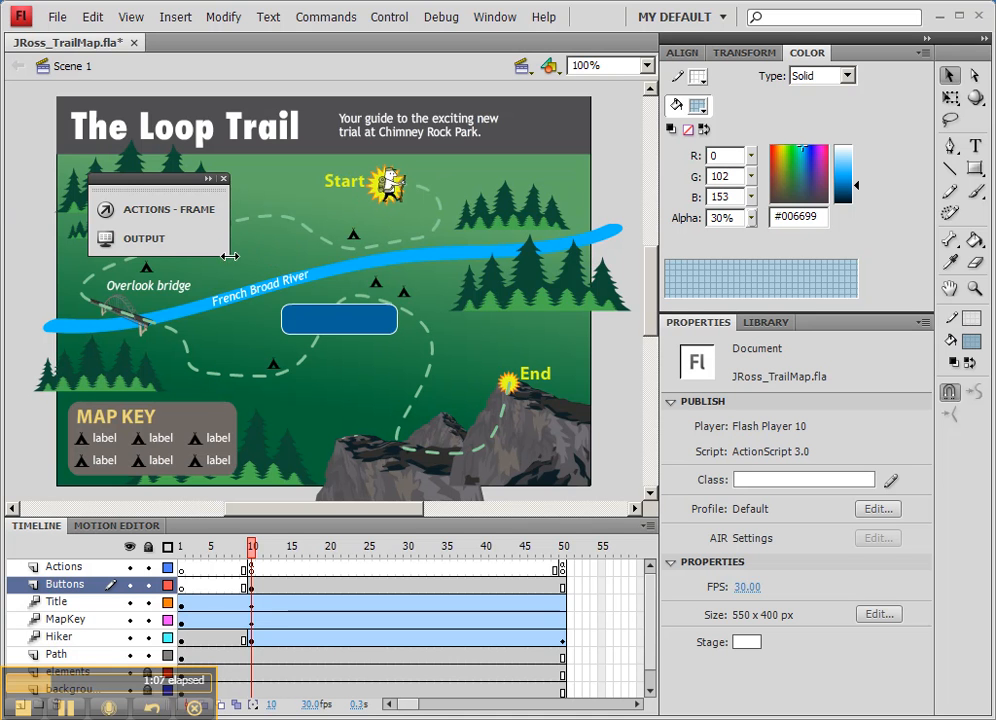
Step: Move the play button slightly lower on the stage and set the Rectangle Primitive tool's stroke to white (#FFFFFF) at 100% alpha
{"action": "left_click_drag", "start_coordinate": [336, 331], "coordinate": [360, 355]}
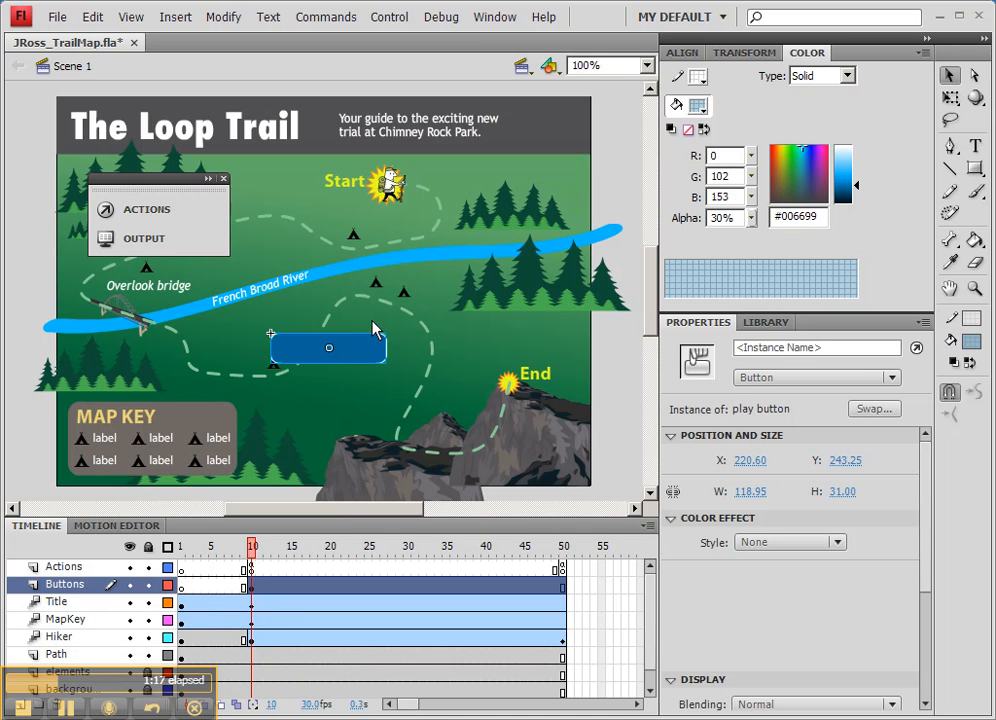
{"action": "left_click", "coordinate": [973, 168]}
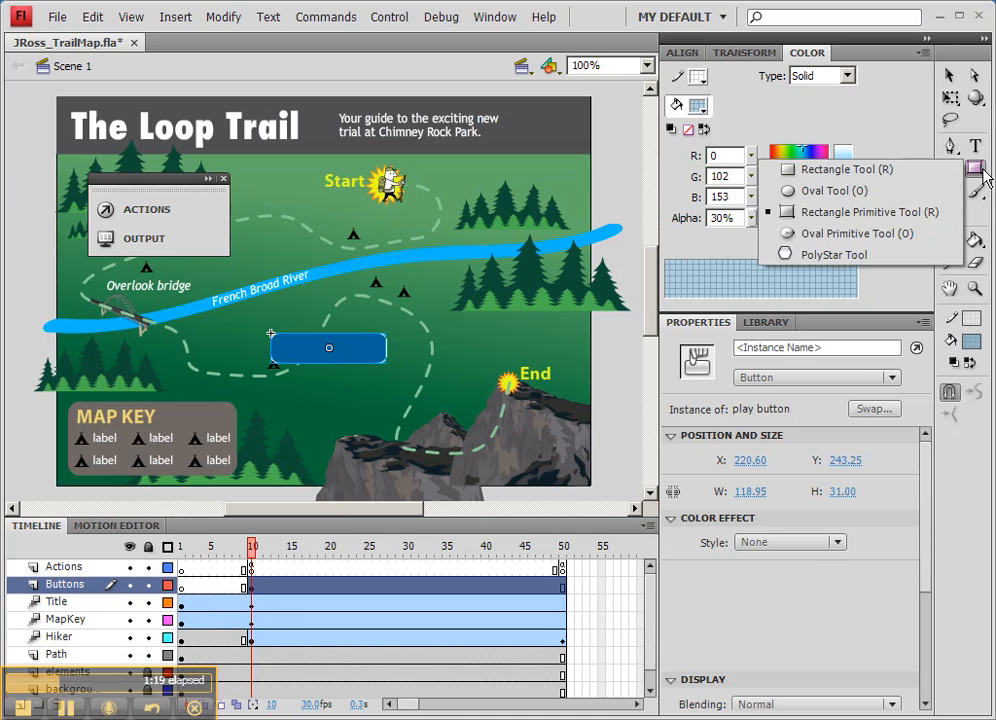
{"action": "left_click", "coordinate": [864, 208]}
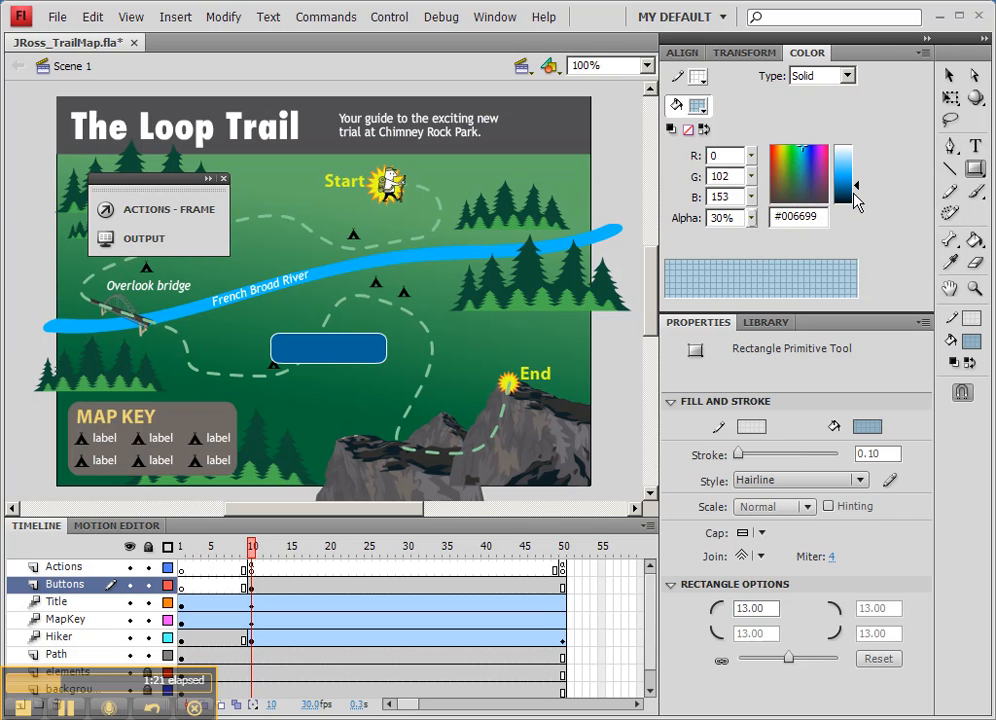
{"action": "left_click", "coordinate": [698, 77]}
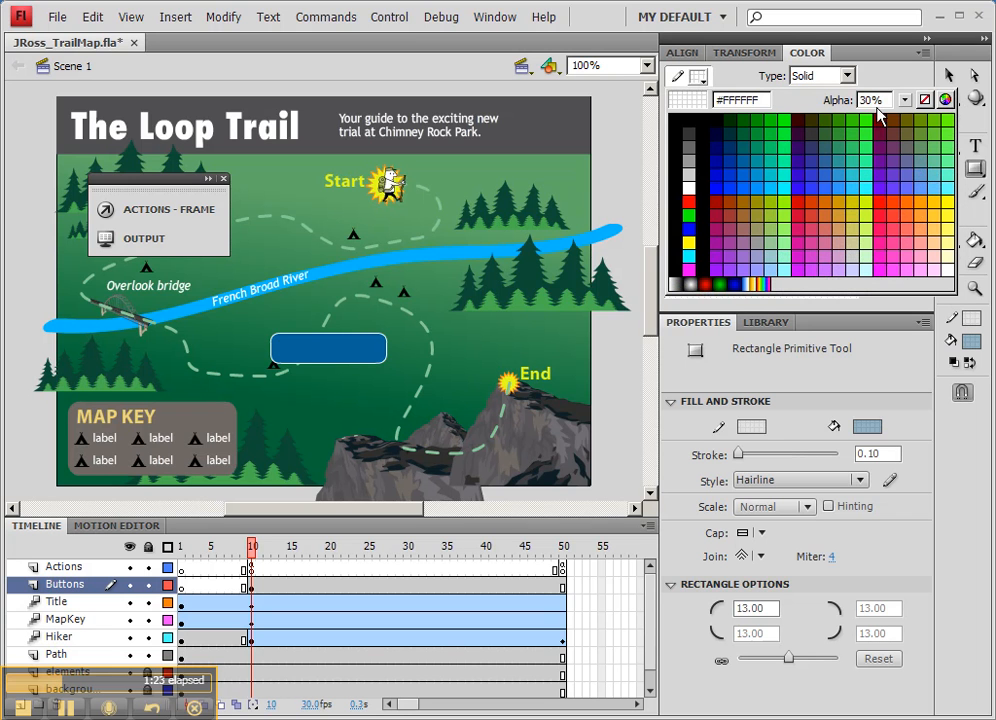
{"action": "left_click", "coordinate": [904, 20]}
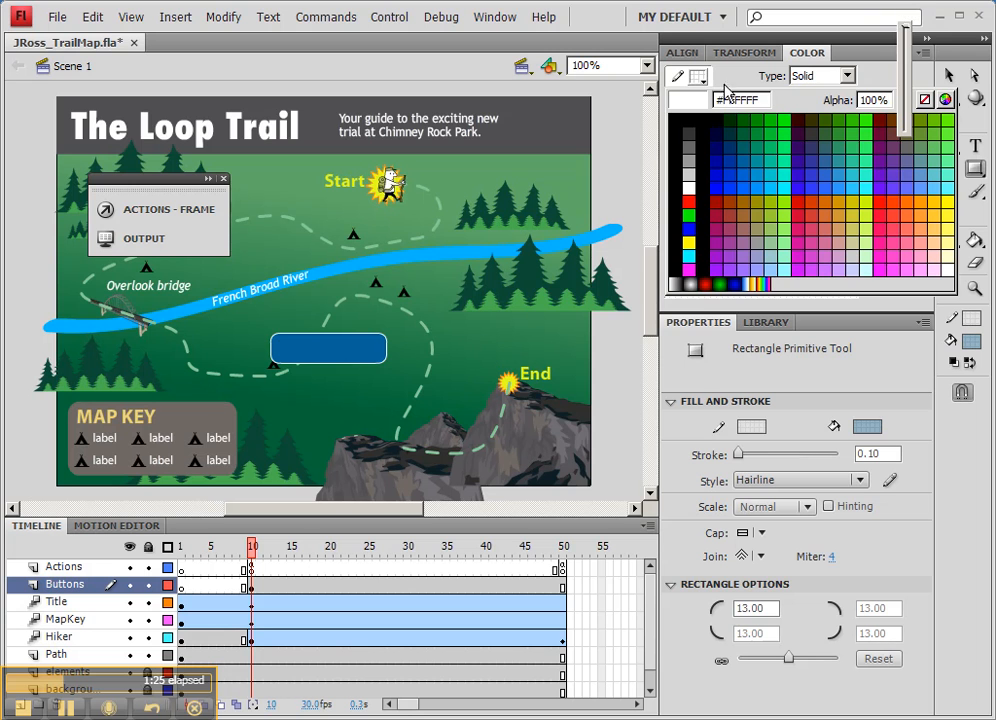
{"action": "left_click", "coordinate": [760, 81]}
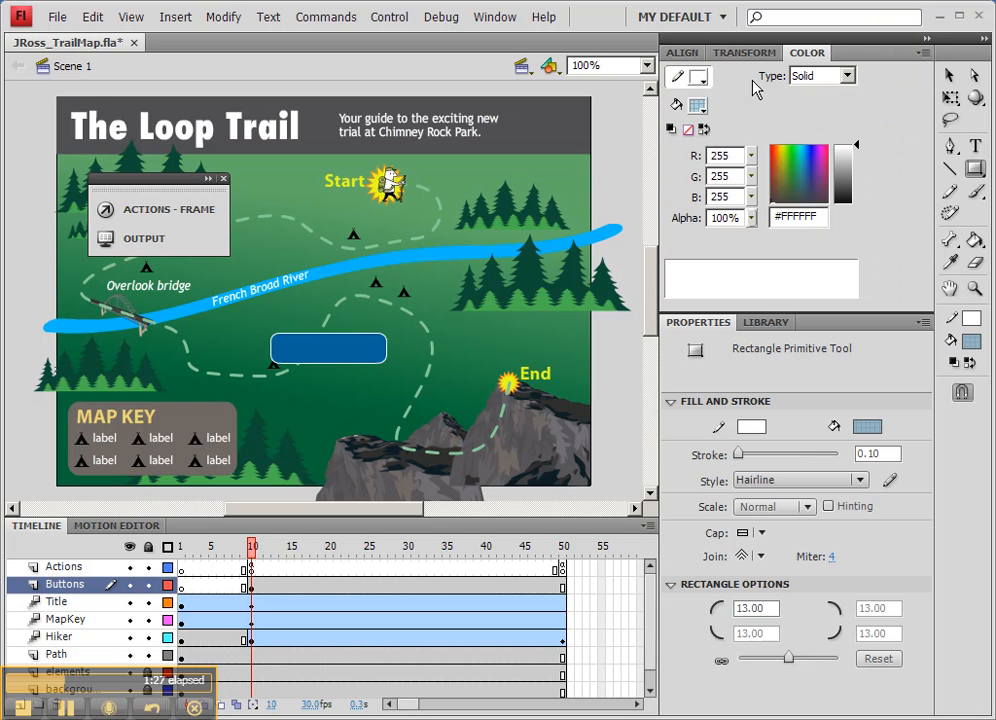
Step: Set the fill to #CCCCCC at 50% alpha and draw a rectangle primitive about 235 by 197 px over the play button
{"action": "left_click", "coordinate": [698, 105]}
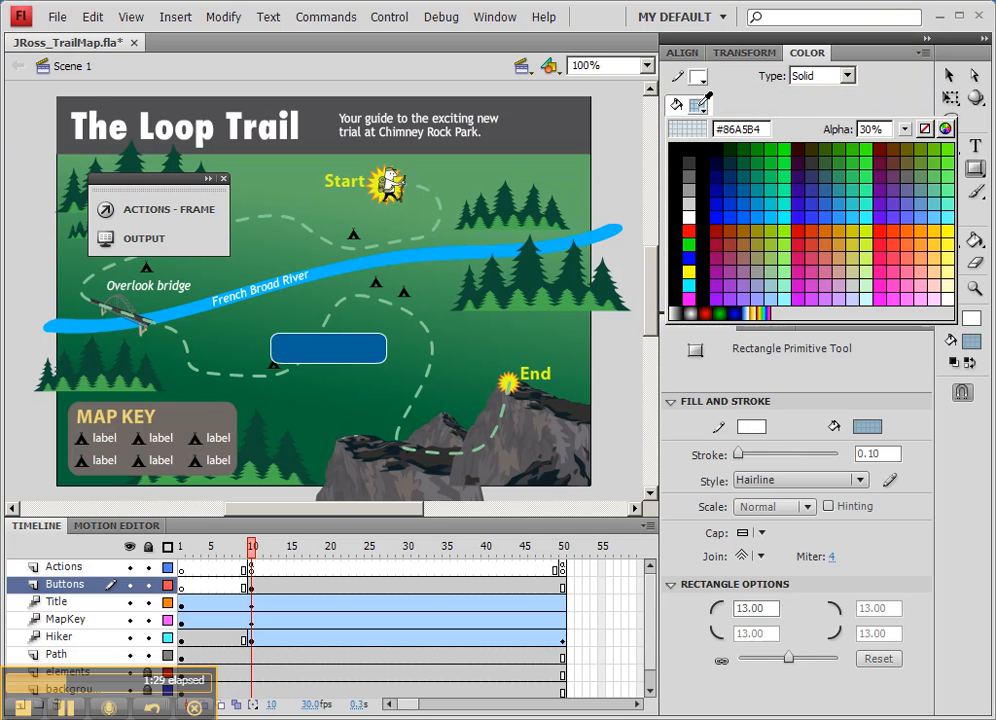
{"action": "left_click", "coordinate": [690, 202]}
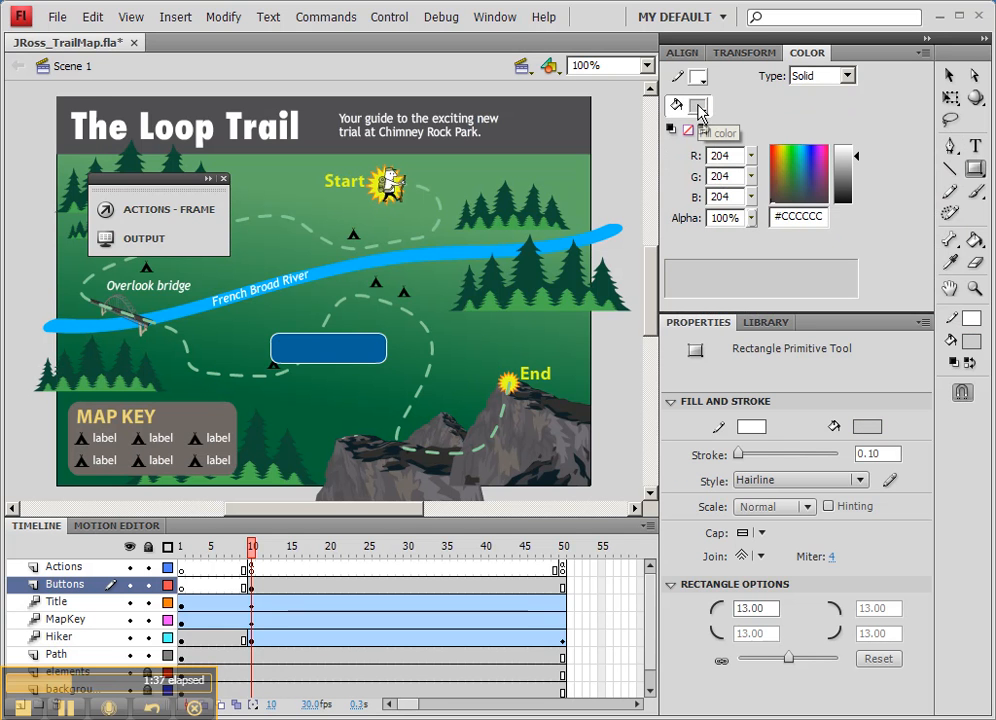
{"action": "left_click_drag", "start_coordinate": [751, 218], "coordinate": [754, 271]}
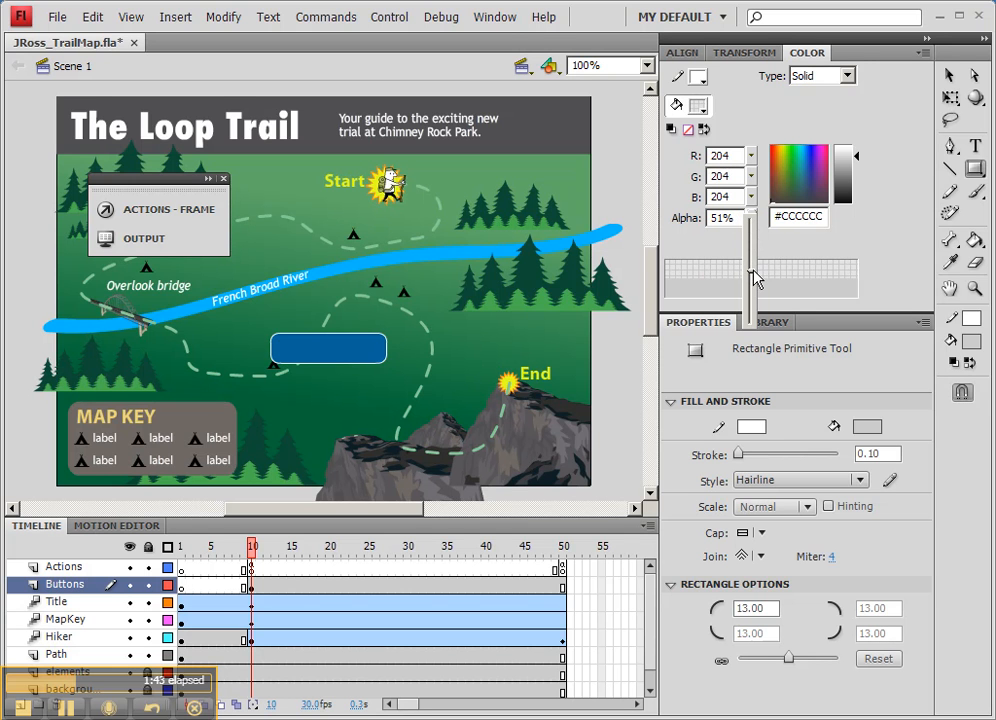
{"action": "left_click_drag", "start_coordinate": [754, 281], "coordinate": [754, 281]}
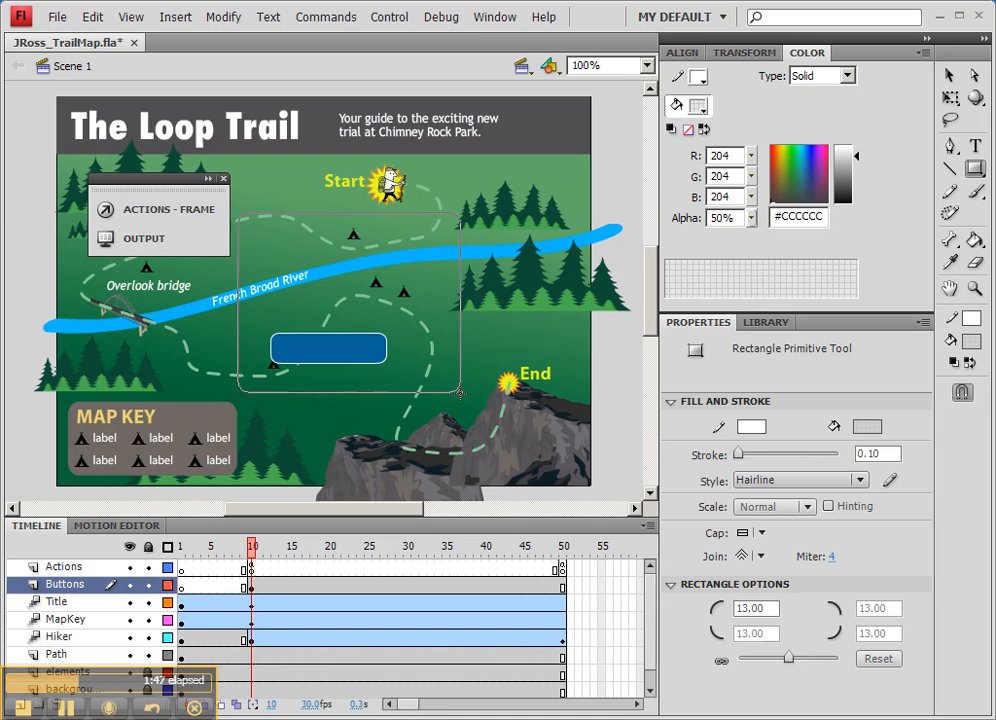
{"action": "left_click_drag", "start_coordinate": [238, 212], "coordinate": [463, 403]}
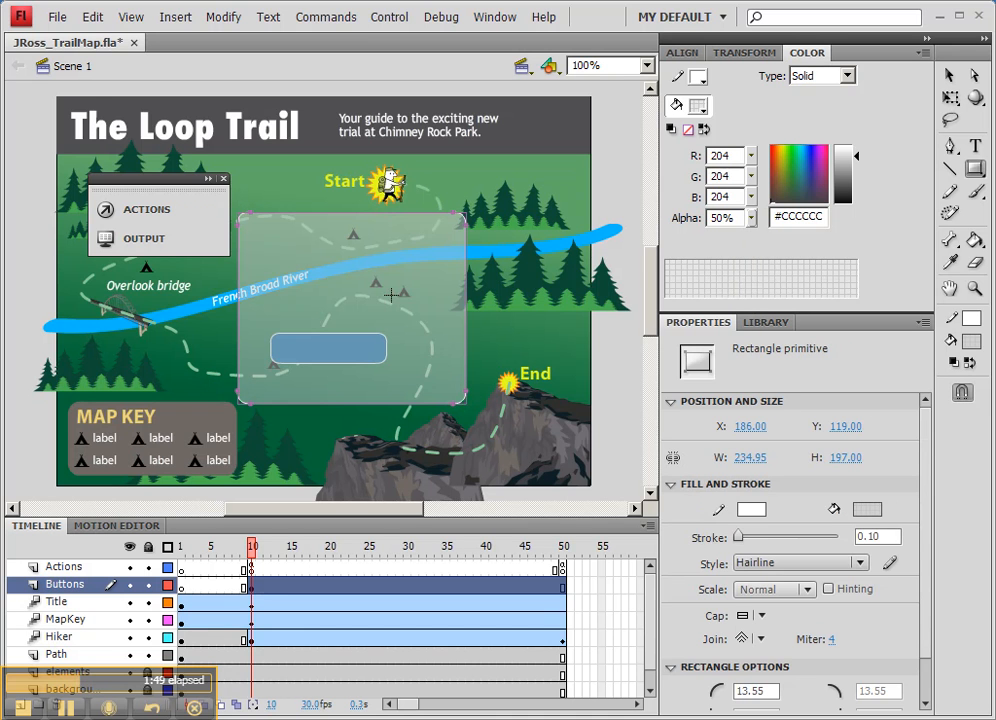
Step: Move the translucent rectangle around the stage, leaving it over the play button at about X 172, Y 106
{"action": "left_click", "coordinate": [949, 76]}
{"action": "left_click_drag", "start_coordinate": [374, 327], "coordinate": [518, 362]}
{"action": "left_click_drag", "start_coordinate": [452, 315], "coordinate": [349, 347]}
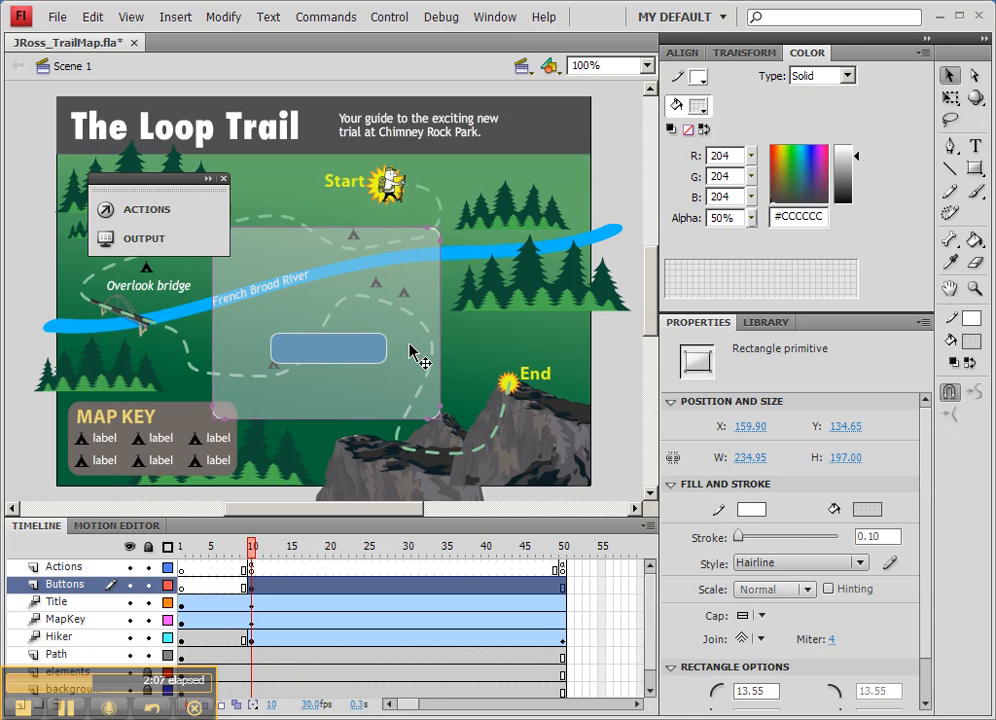
{"action": "left_click_drag", "start_coordinate": [411, 385], "coordinate": [436, 316]}
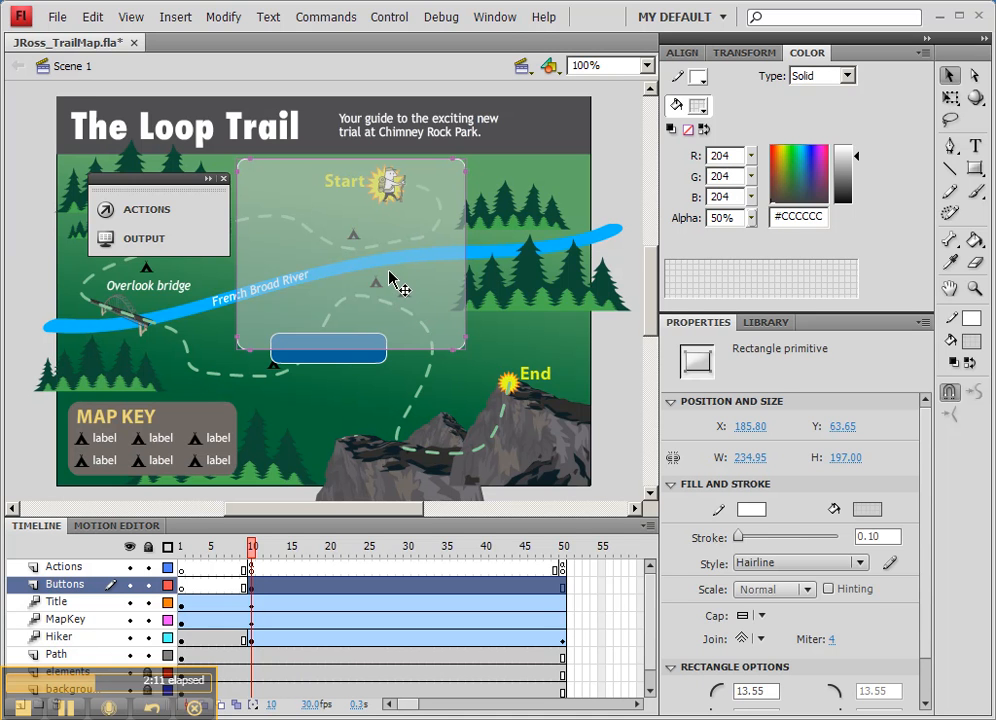
{"action": "left_click", "coordinate": [372, 368]}
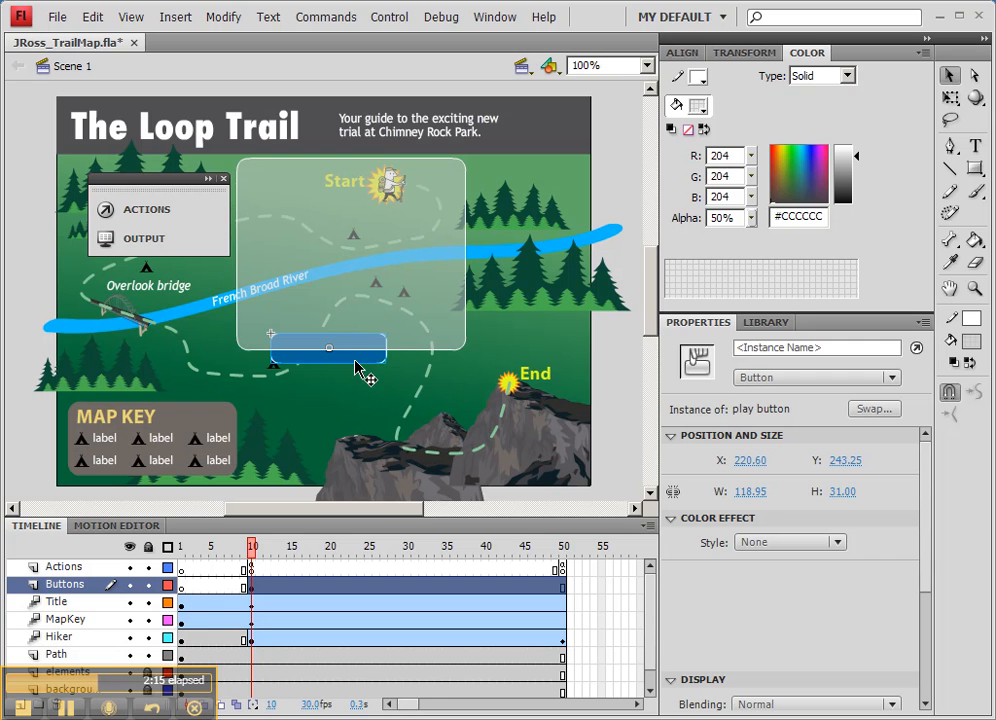
{"action": "left_click_drag", "start_coordinate": [405, 255], "coordinate": [393, 303]}
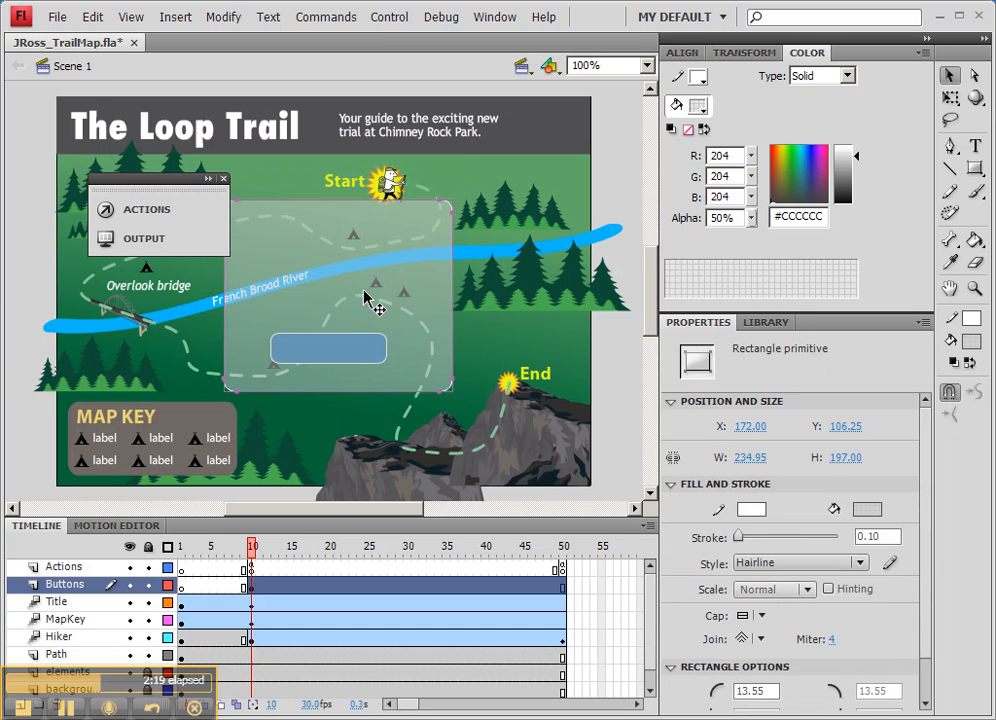
Step: Send the translucent rectangle behind the play button, switching its stacking order backward and forward
{"action": "right_click", "coordinate": [365, 296]}
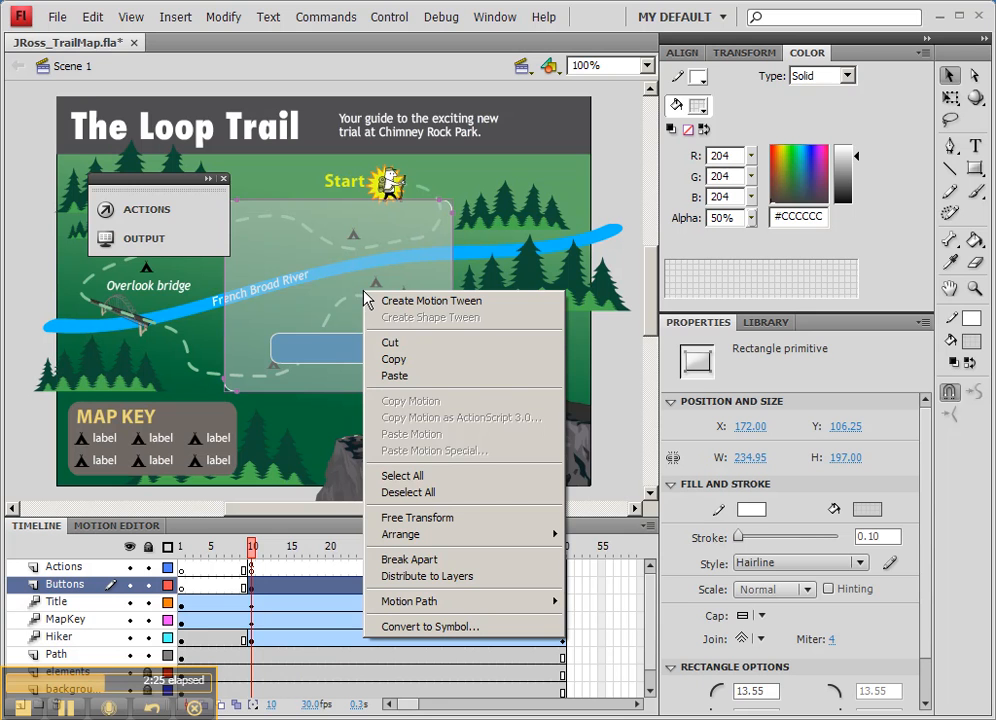
{"action": "mouse_move", "coordinate": [430, 544]}
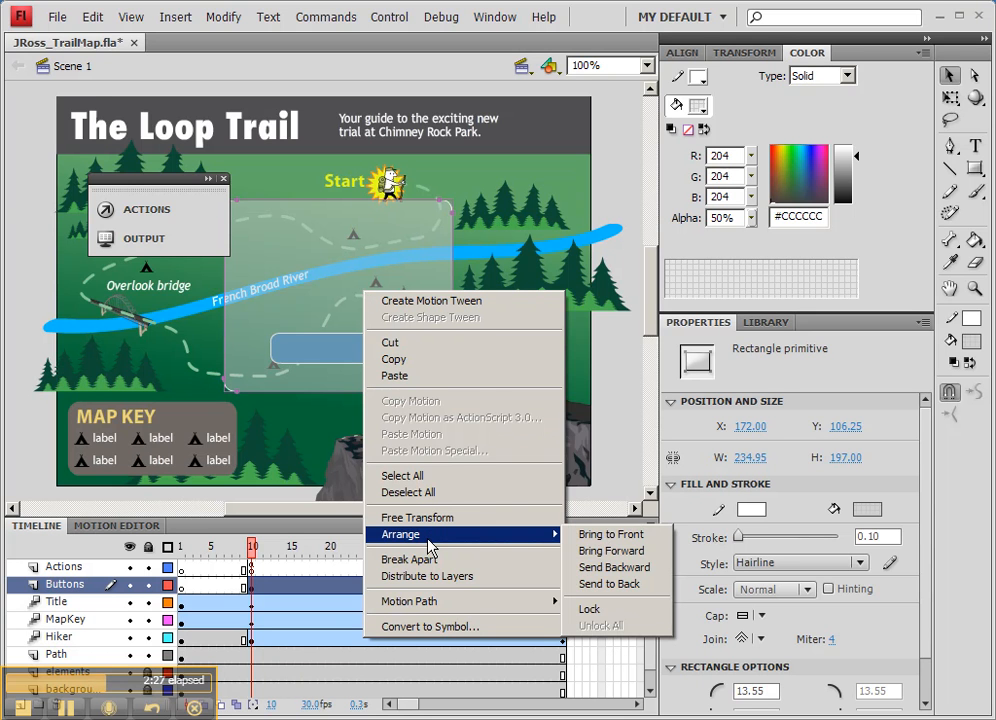
{"action": "left_click", "coordinate": [630, 593]}
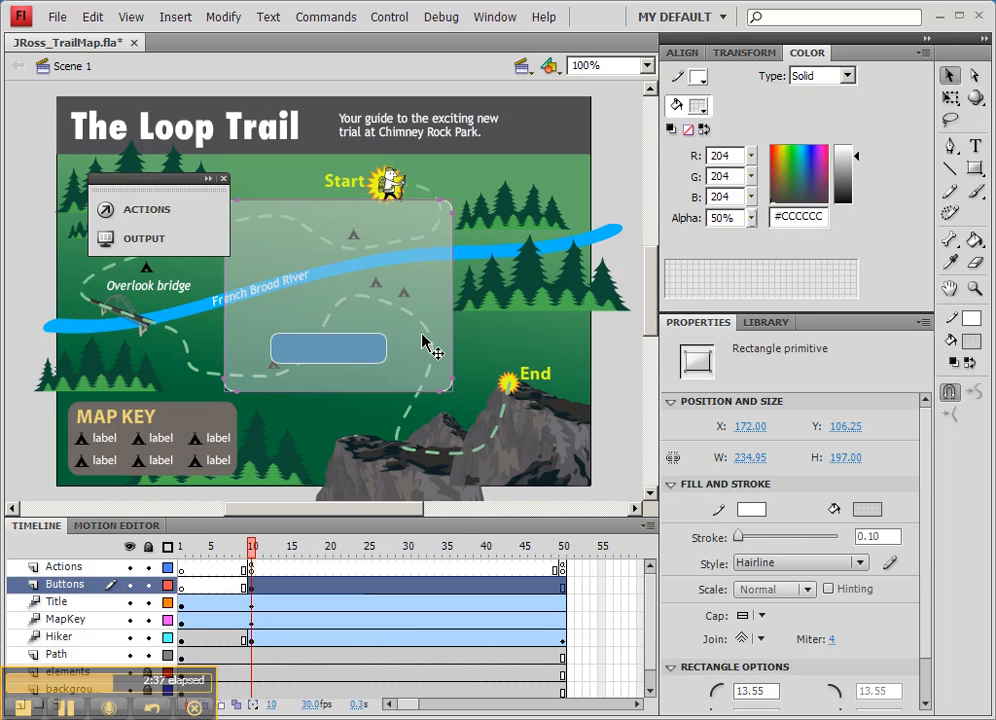
{"action": "key", "text": "ctrl+Up"}
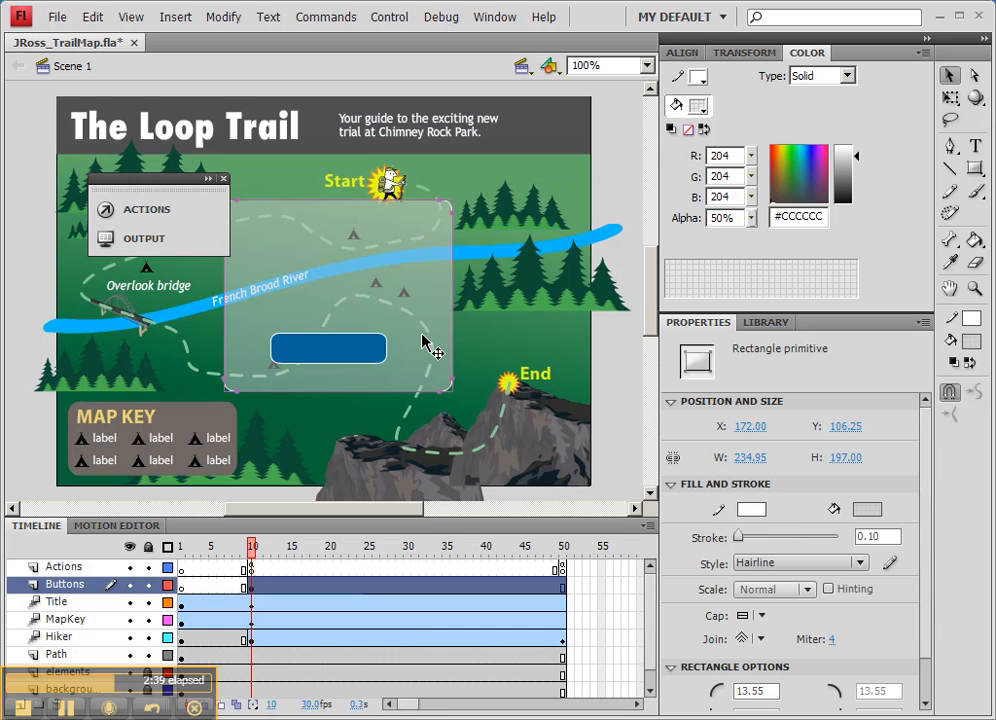
{"action": "key", "text": "ctrl+Down"}
{"action": "key", "text": "ctrl+Up"}
{"action": "key", "text": "ctrl+Down"}
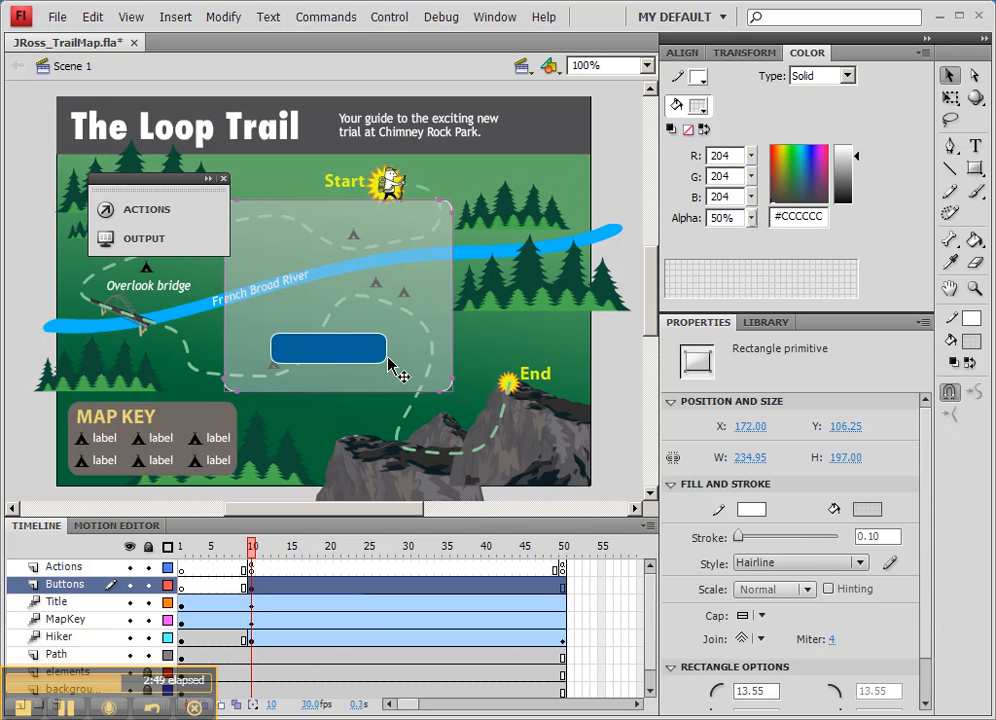
Step: Round the translucent rectangle's corners to a radius of 19 and reduce its height to about 135 px
{"action": "left_click_drag", "start_coordinate": [418, 370], "coordinate": [414, 388]}
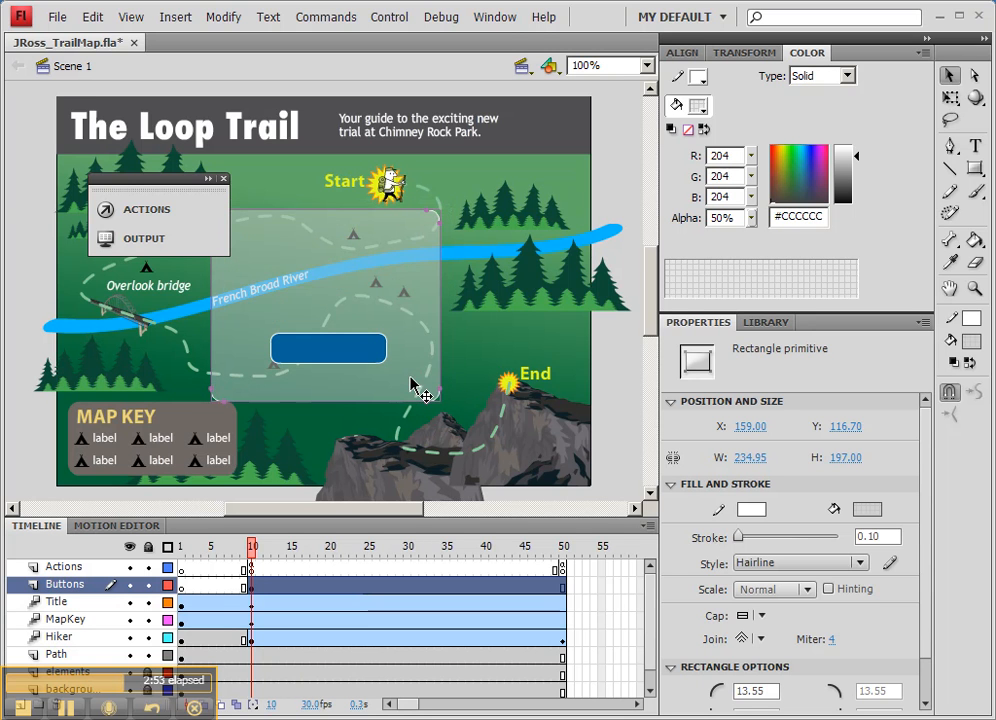
{"action": "left_click_drag", "start_coordinate": [427, 210], "coordinate": [425, 265]}
{"action": "left_click_drag", "start_coordinate": [425, 207], "coordinate": [417, 240]}
{"action": "key", "text": "Tab"}
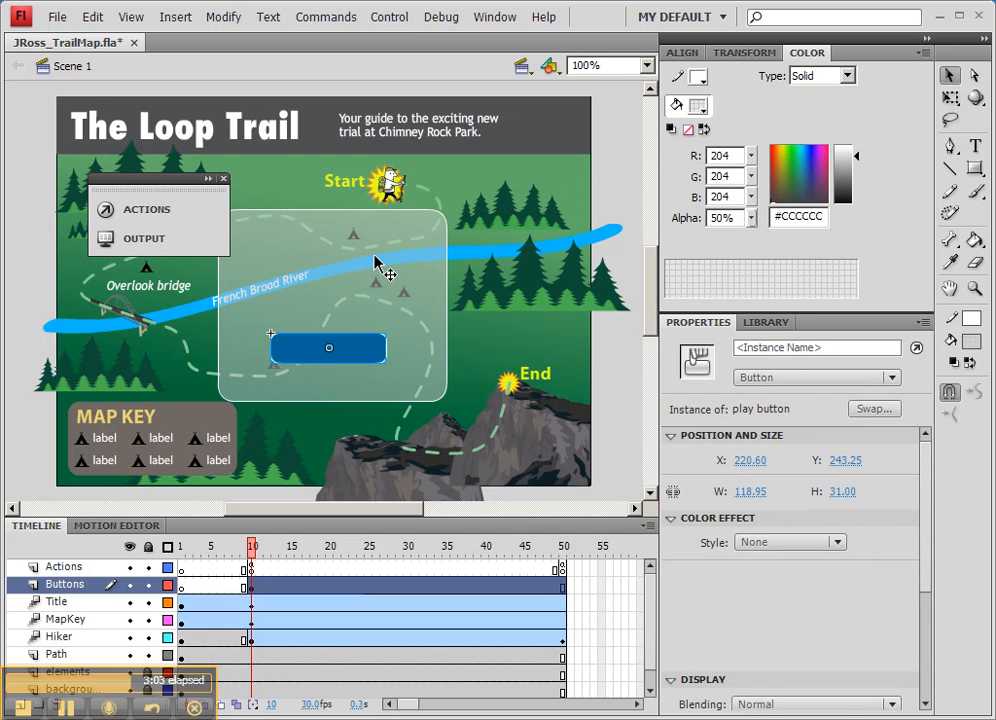
{"action": "left_click", "coordinate": [426, 236]}
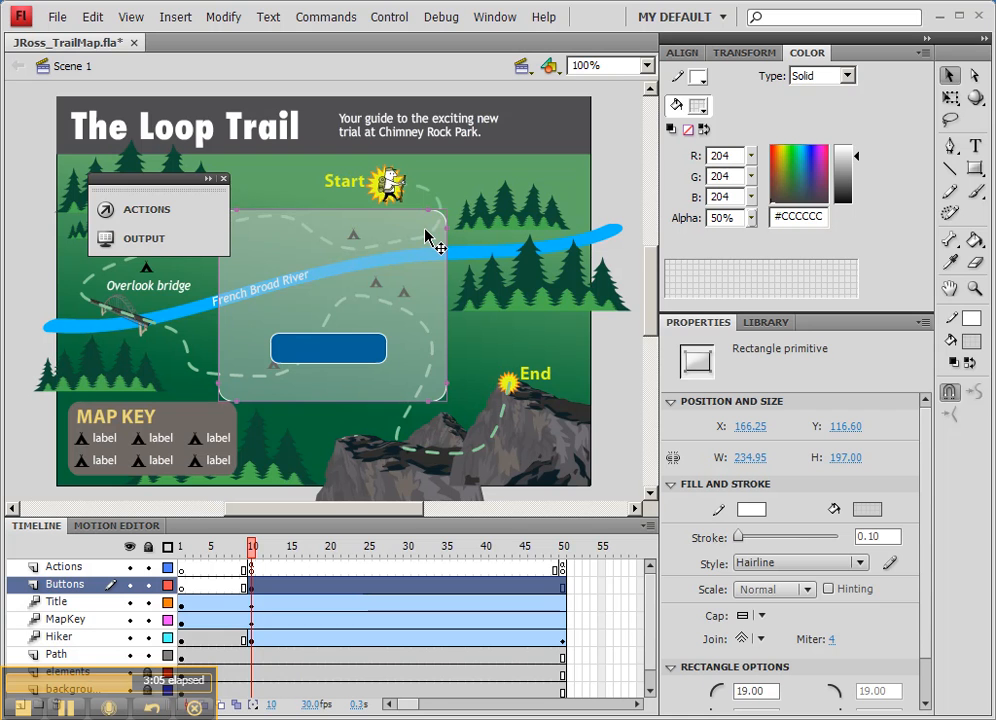
{"action": "key", "text": "q"}
{"action": "left_click_drag", "start_coordinate": [333, 211], "coordinate": [335, 278]}
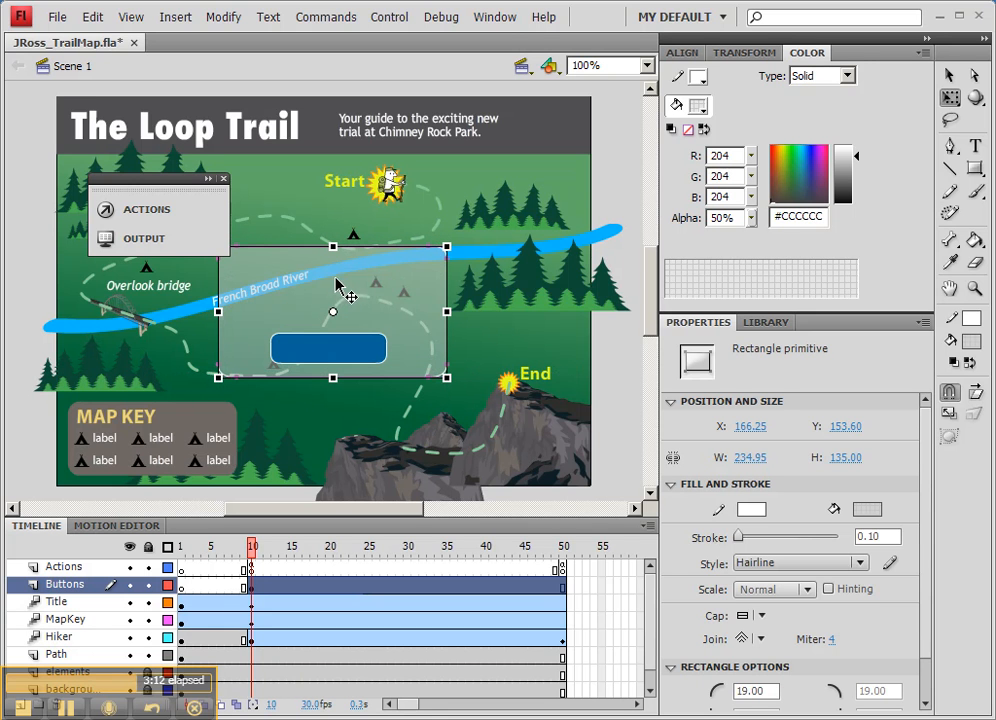
Step: Select the play button together with the rectangle and centre both horizontally and vertically on the stage
{"action": "left_click", "coordinate": [365, 352], "text": "shift"}
{"action": "left_click_drag", "start_coordinate": [391, 324], "coordinate": [405, 305]}
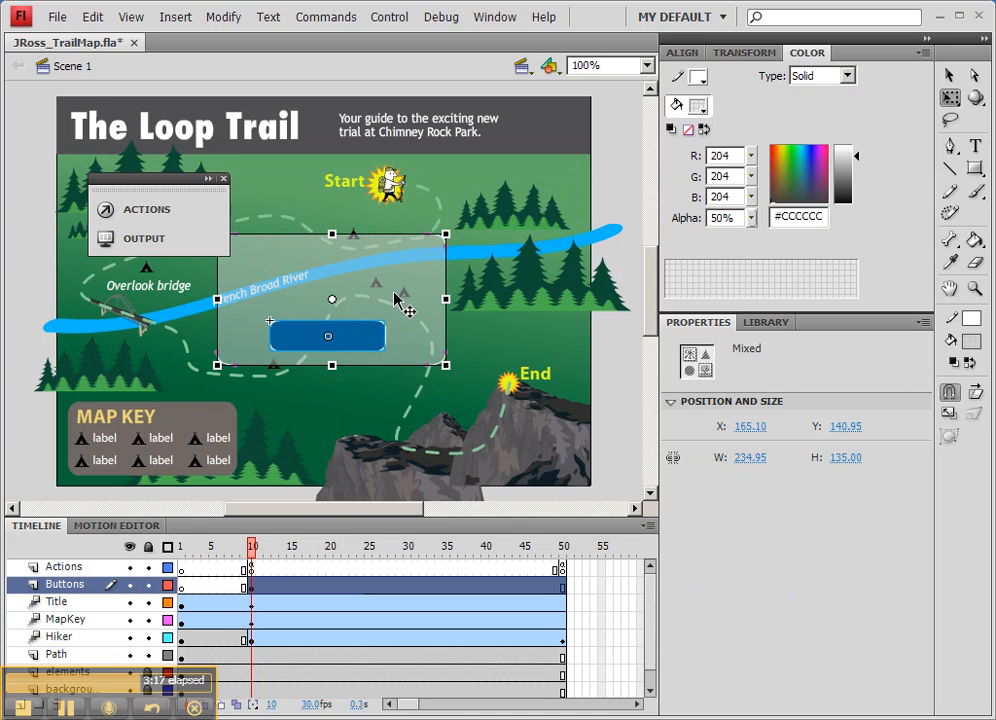
{"action": "key", "text": "Right"}
{"action": "key", "text": "Right"}
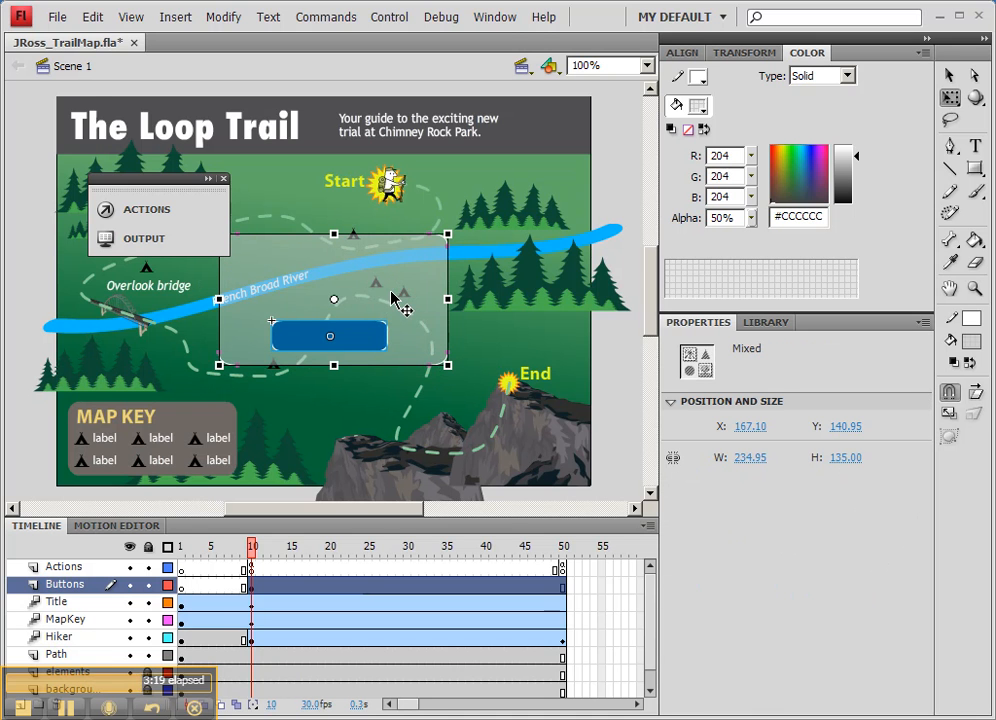
{"action": "left_click", "coordinate": [683, 53]}
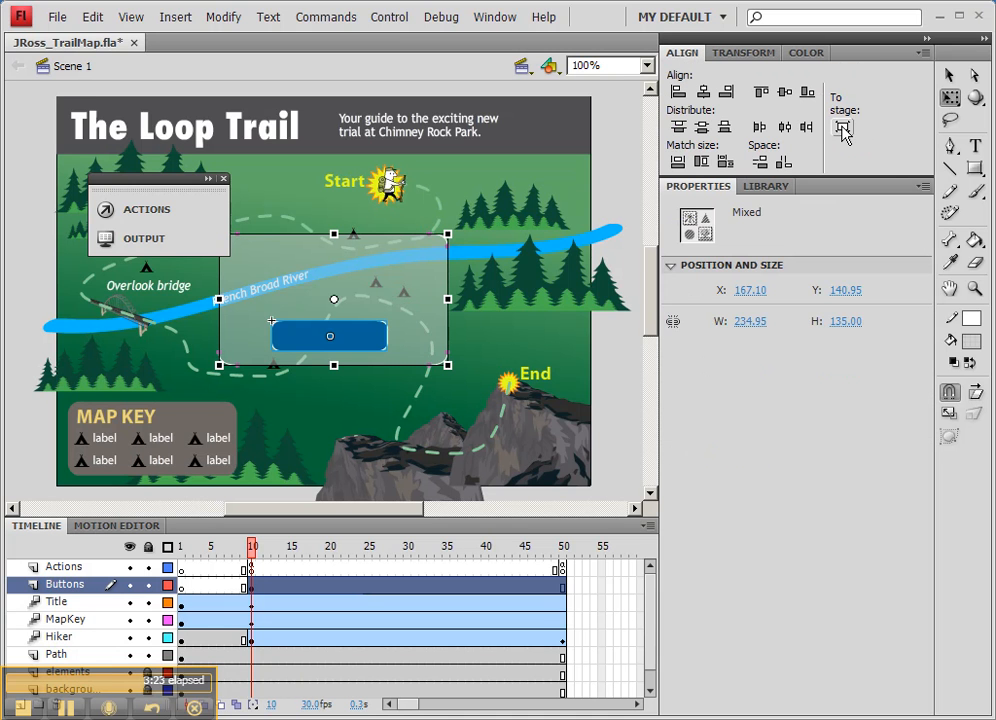
{"action": "left_click", "coordinate": [704, 92]}
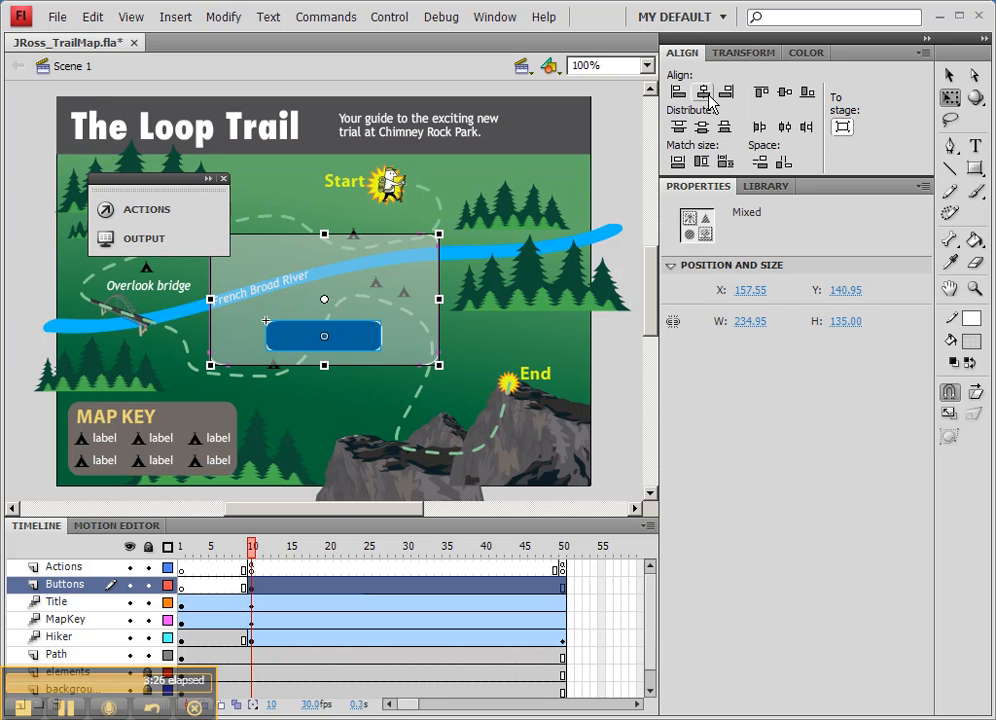
{"action": "left_click", "coordinate": [784, 92]}
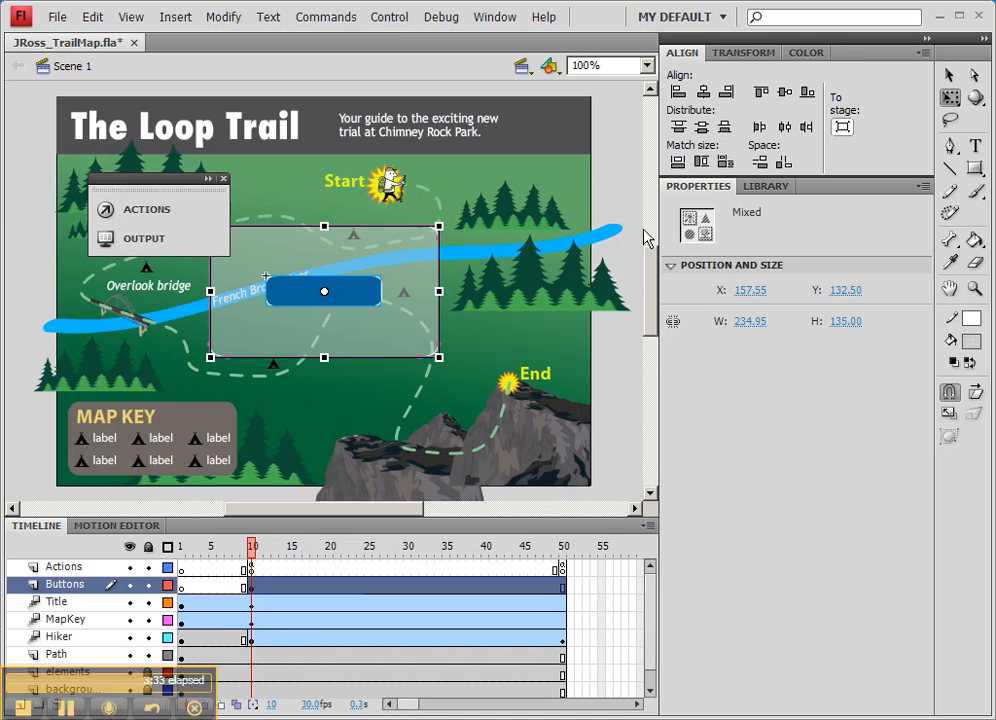
Step: Move only the play button straight down inside the translucent panel to about Y 222.5
{"action": "left_click", "coordinate": [450, 243]}
{"action": "left_click", "coordinate": [345, 288]}
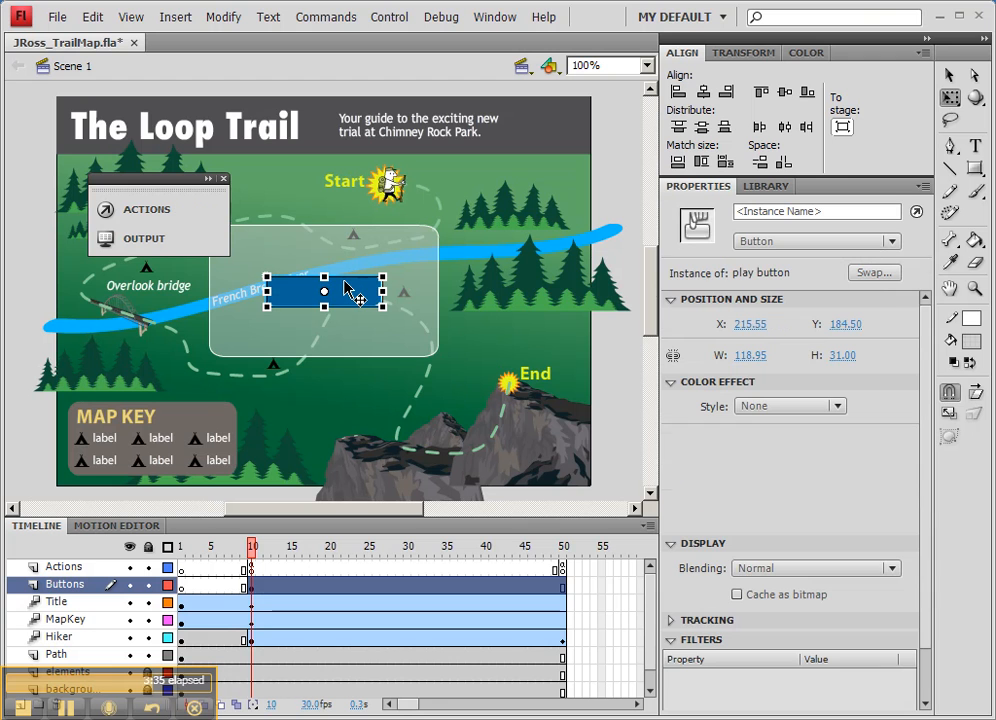
{"action": "key", "text": "Down"}
{"action": "key", "text": "Down"}
{"action": "key", "text": "Down"}
{"action": "key", "text": "Down"}
{"action": "key", "text": "Down"}
{"action": "key", "text": "Down"}
{"action": "key", "text": "Down"}
{"action": "key", "text": "Down"}
{"action": "key", "text": "Down"}
{"action": "key", "text": "Down"}
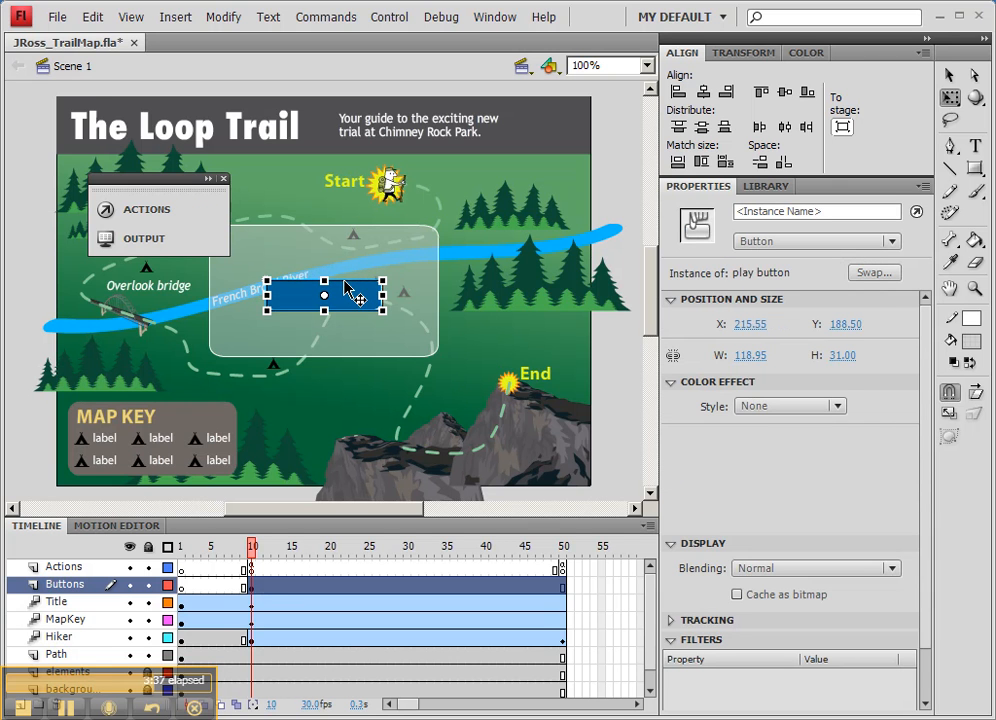
{"action": "key", "text": "Down"}
{"action": "key", "text": "Down"}
{"action": "key", "text": "Down"}
{"action": "key", "text": "Down"}
{"action": "key", "text": "Down"}
{"action": "key", "text": "Down"}
{"action": "key", "text": "Down"}
{"action": "key", "text": "Down"}
{"action": "key", "text": "Down"}
{"action": "key", "text": "Down"}
{"action": "key", "text": "Down"}
{"action": "key", "text": "Down"}
{"action": "key", "text": "Down"}
{"action": "key", "text": "Down"}
{"action": "key", "text": "Down"}
{"action": "key", "text": "Down"}
{"action": "key", "text": "Down"}
{"action": "key", "text": "Down"}
{"action": "key", "text": "Down"}
{"action": "key", "text": "Down"}
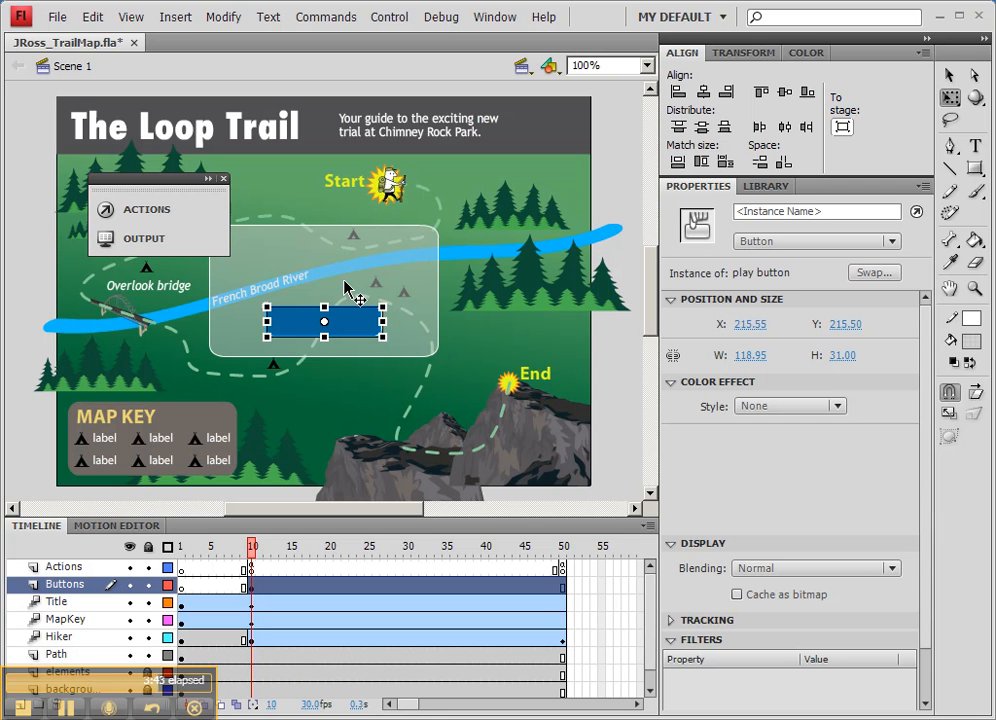
{"action": "key", "text": "Down"}
{"action": "key", "text": "Down"}
{"action": "key", "text": "Down"}
{"action": "key", "text": "Down"}
{"action": "key", "text": "Down"}
{"action": "key", "text": "Down"}
{"action": "key", "text": "Down"}
{"action": "key", "text": "Down"}
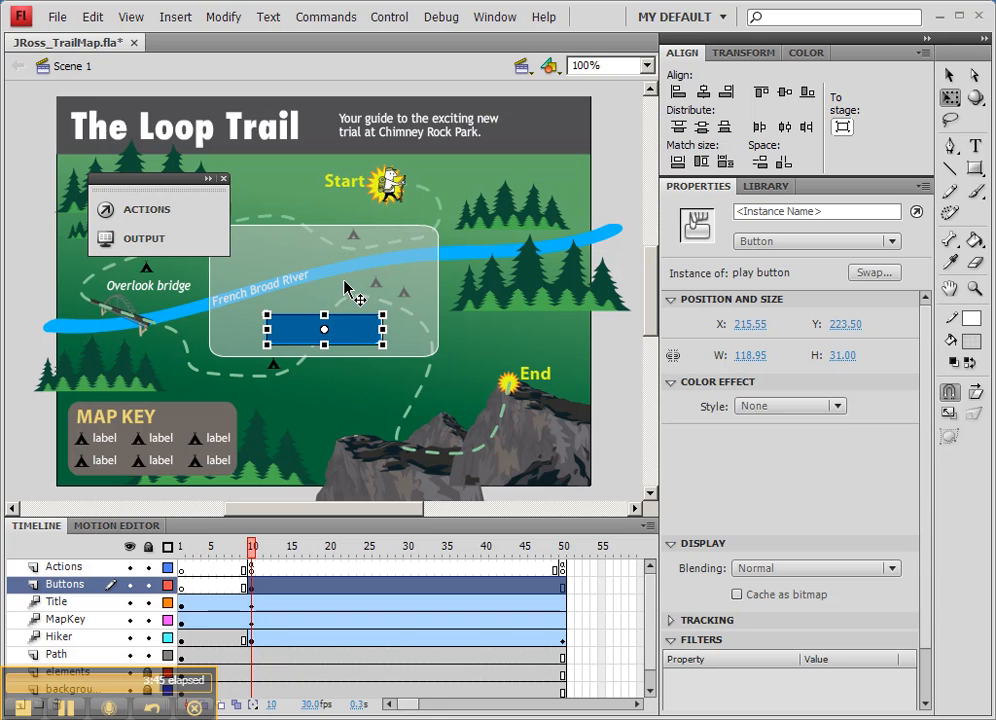
{"action": "key", "text": "Up"}
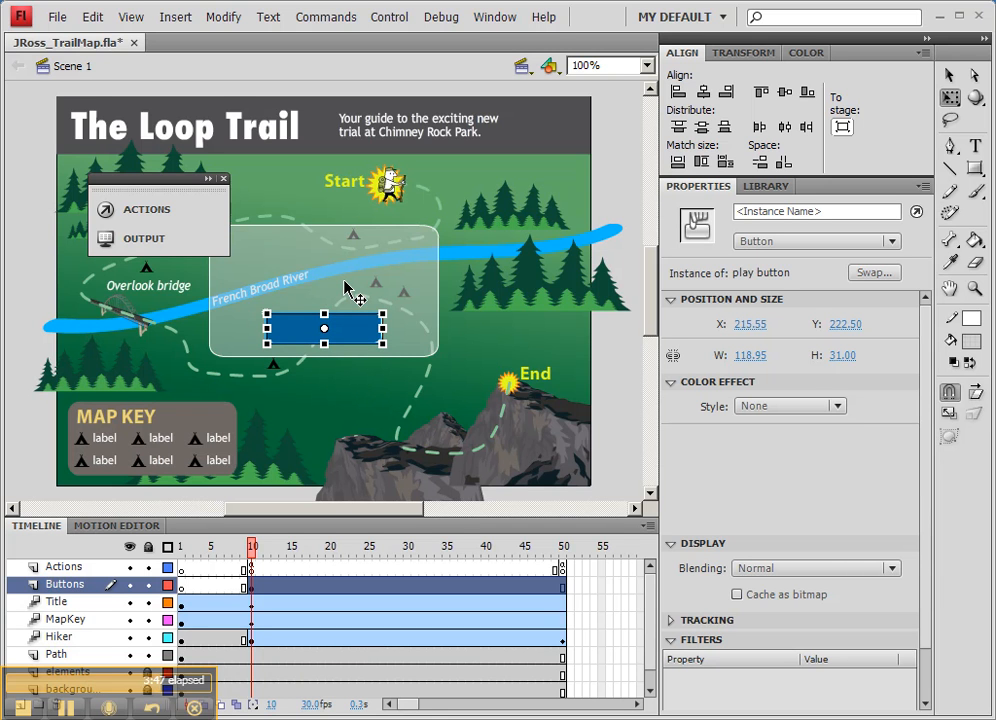
{"action": "left_click", "coordinate": [616, 197]}
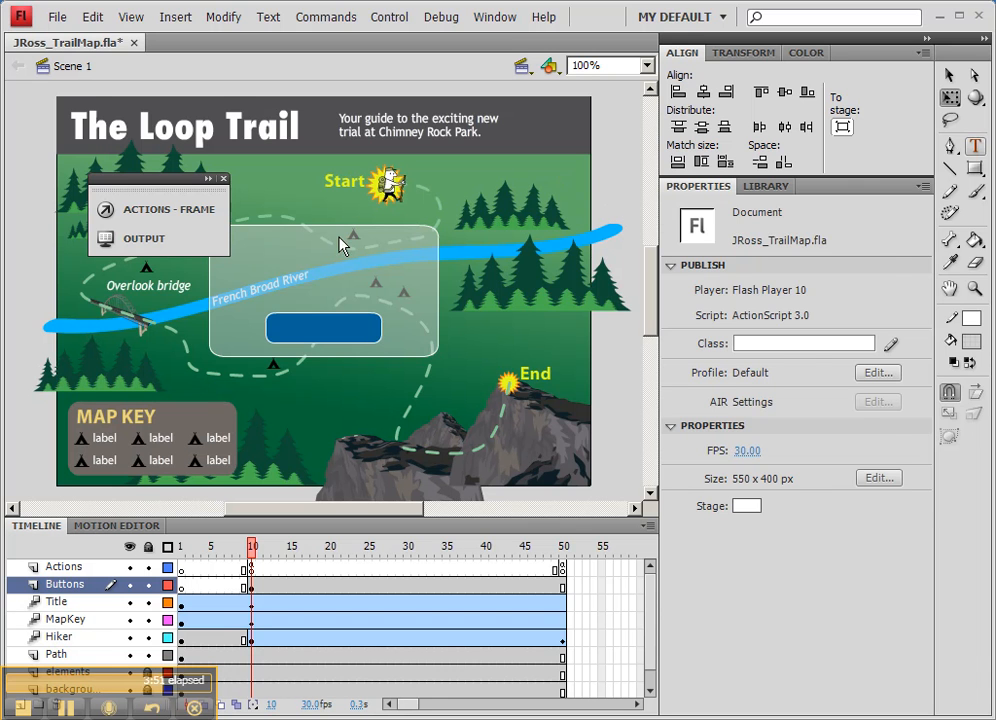
Step: Add a static text field reading "Let's get moving" at about X 204, Y 86 on the Buttons layer
{"action": "key", "text": "t"}
{"action": "left_click_drag", "start_coordinate": [260, 183], "coordinate": [270, 283]}
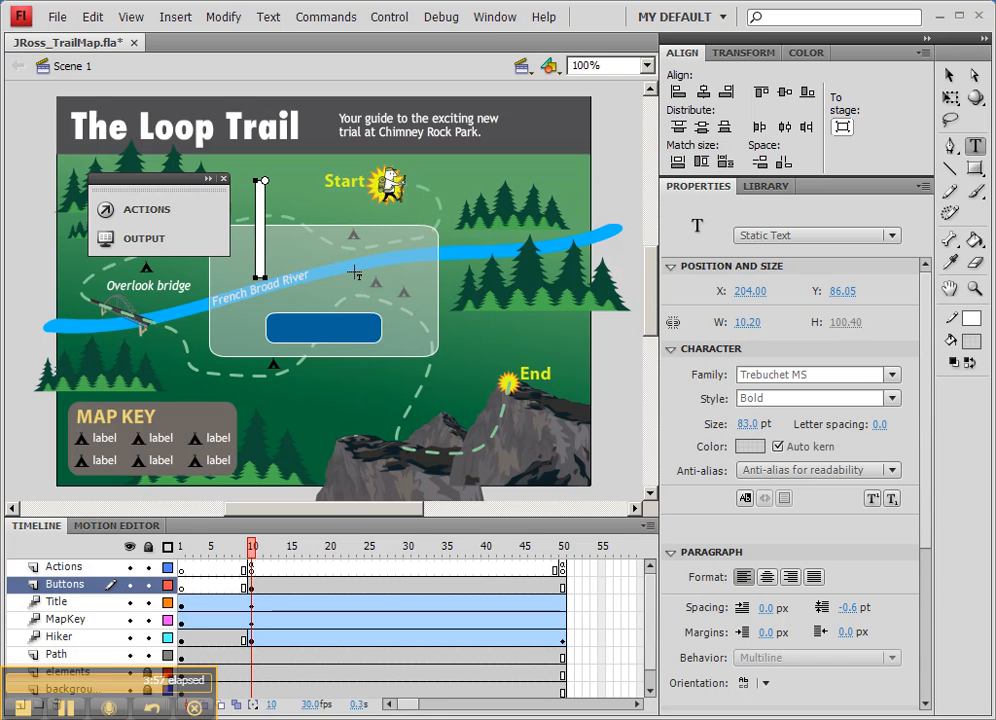
{"action": "type", "text": "Let"}
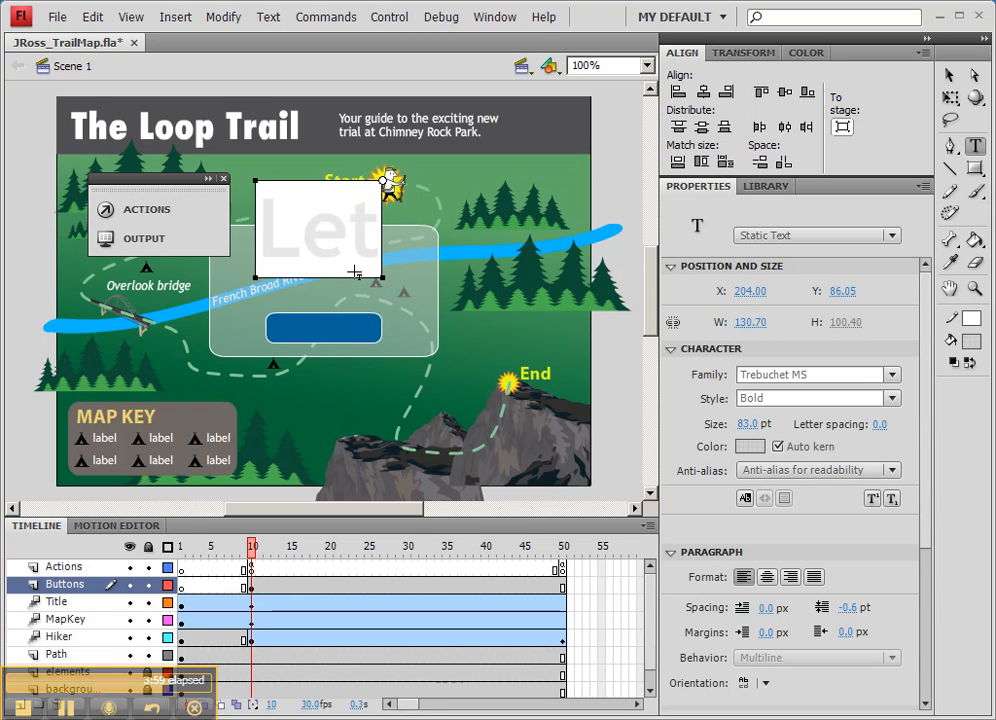
{"action": "type", "text": "'s get mo"}
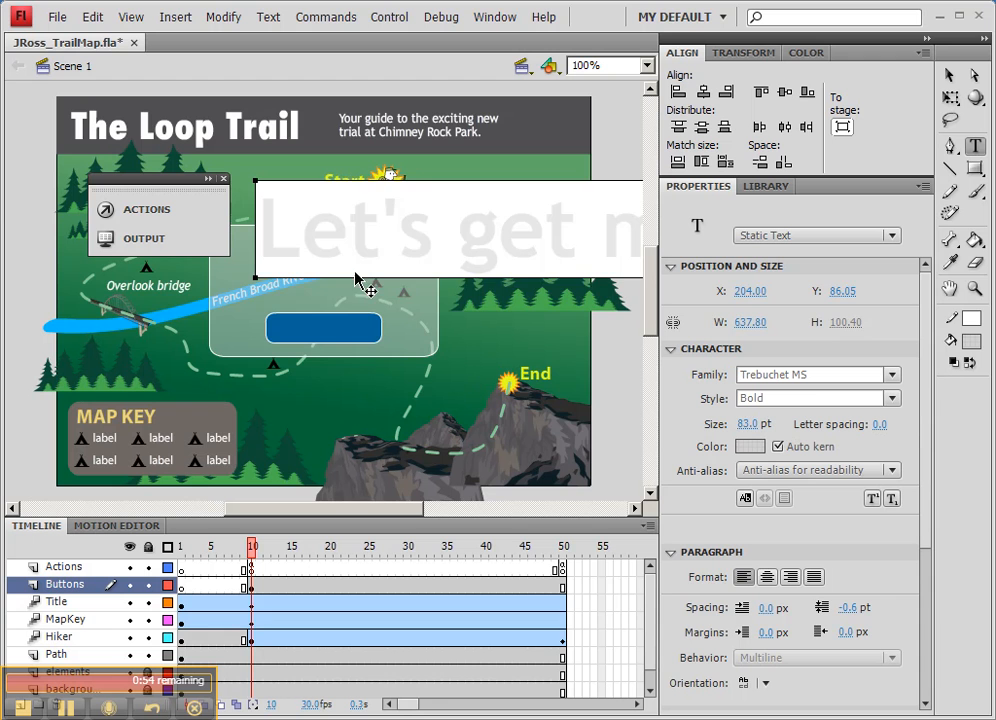
Step: Reduce the "Let's get moving" text to 33 pt and move it over the panel, above the play button
{"action": "key", "text": "ctrl+a"}
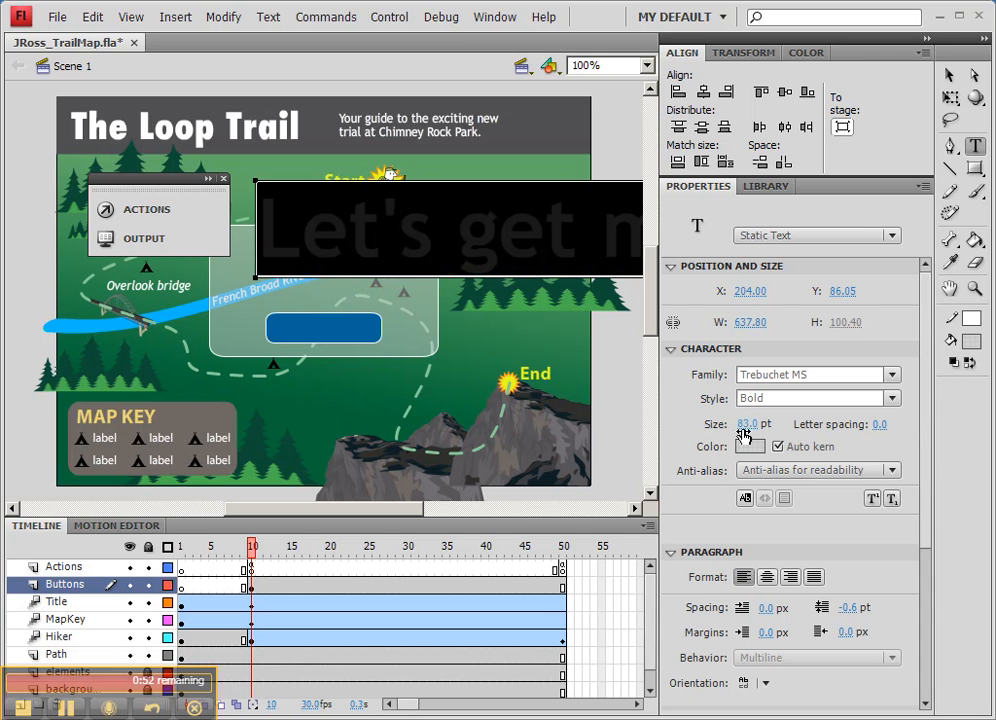
{"action": "left_click_drag", "start_coordinate": [750, 424], "coordinate": [690, 423]}
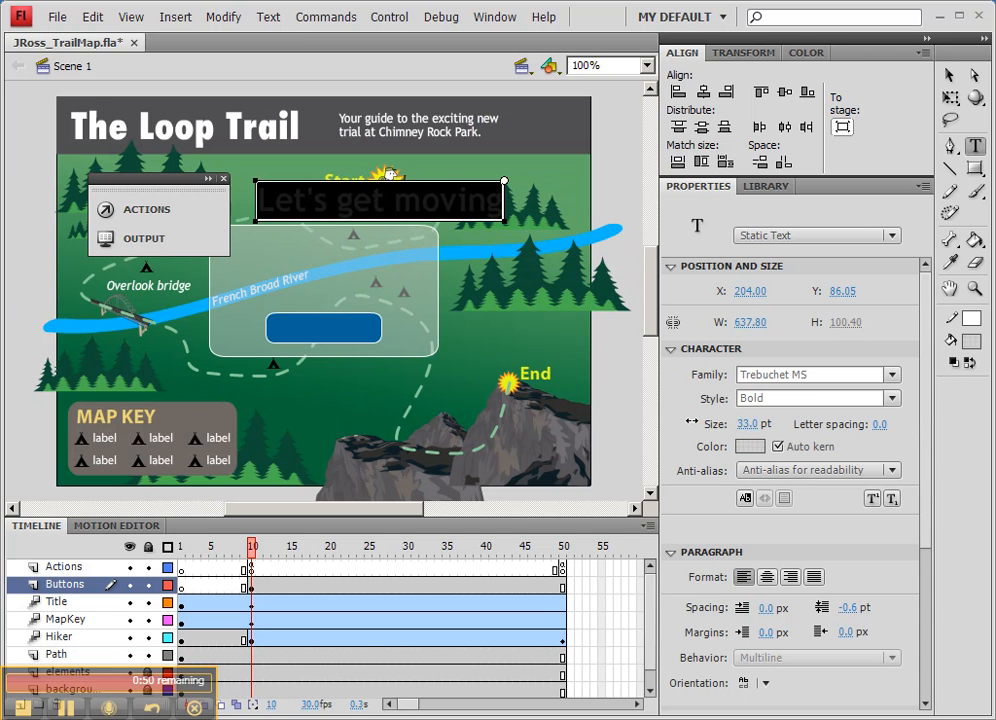
{"action": "left_click", "coordinate": [948, 77]}
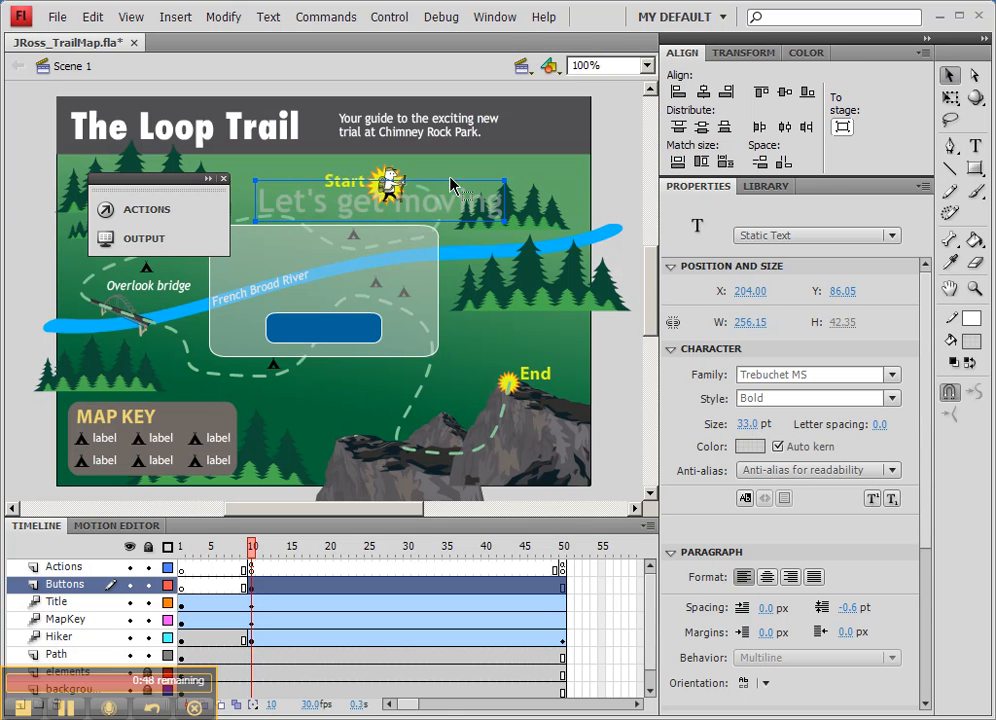
{"action": "left_click_drag", "start_coordinate": [432, 205], "coordinate": [375, 270]}
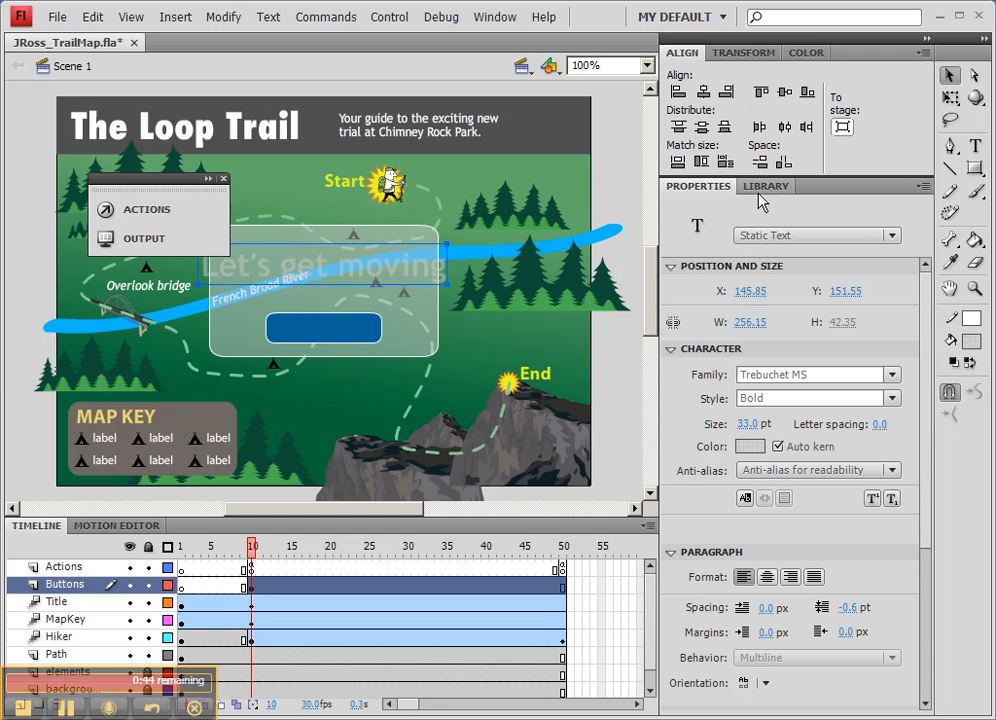
Step: Colour the "Let's get moving" text white with 100% alpha
{"action": "left_click", "coordinate": [752, 448]}
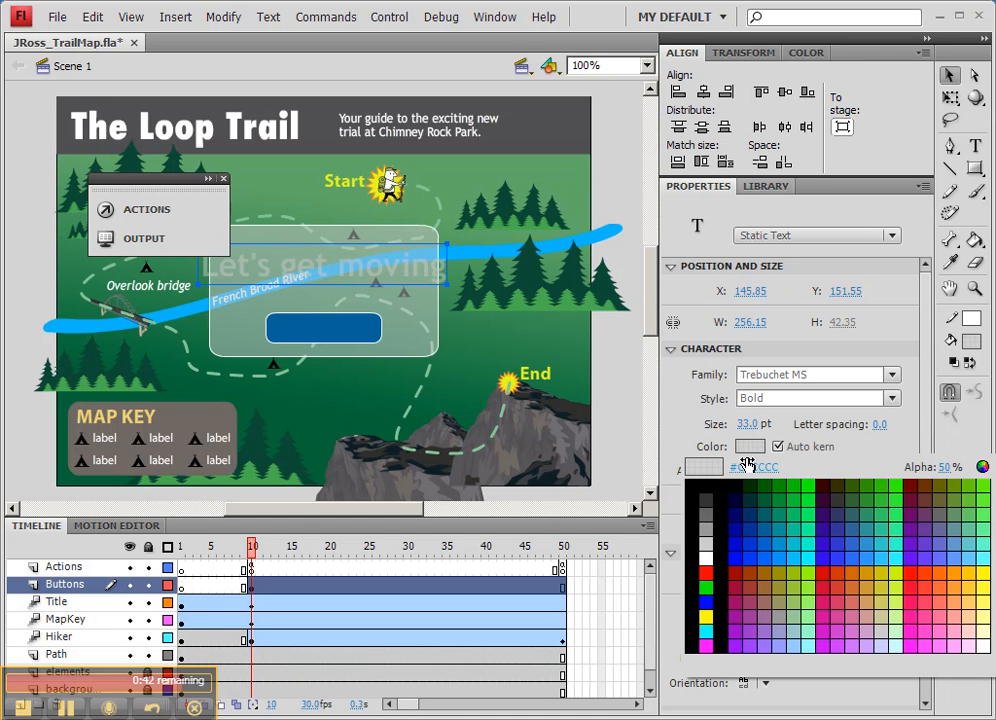
{"action": "left_click", "coordinate": [711, 553]}
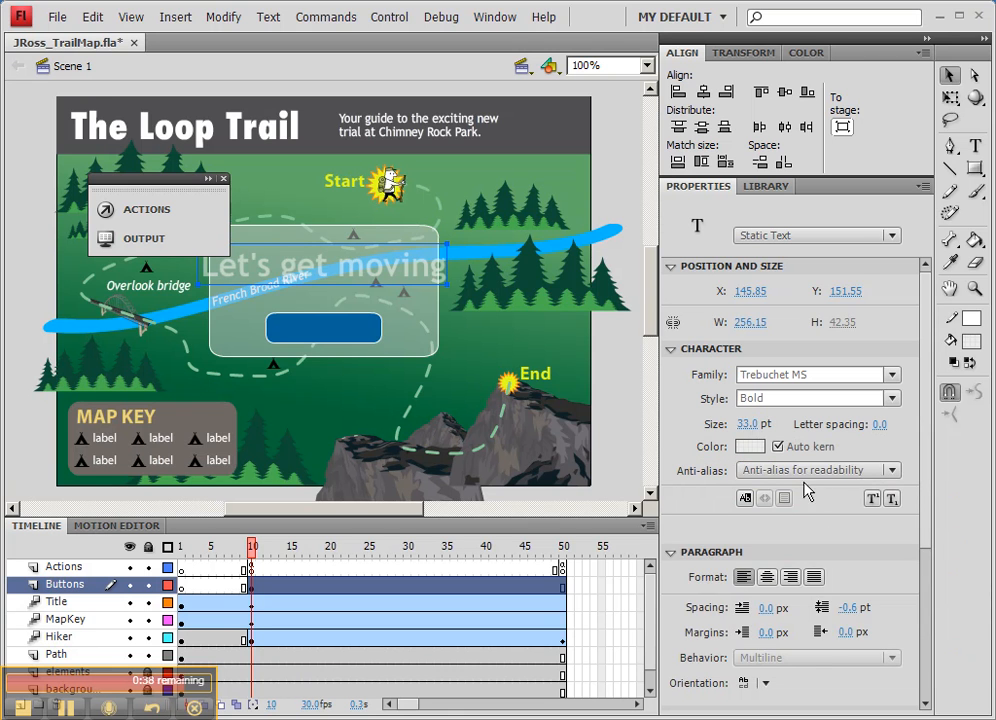
{"action": "left_click", "coordinate": [752, 447]}
{"action": "left_click", "coordinate": [943, 467]}
{"action": "type", "text": "100"}
{"action": "key", "text": "Return"}
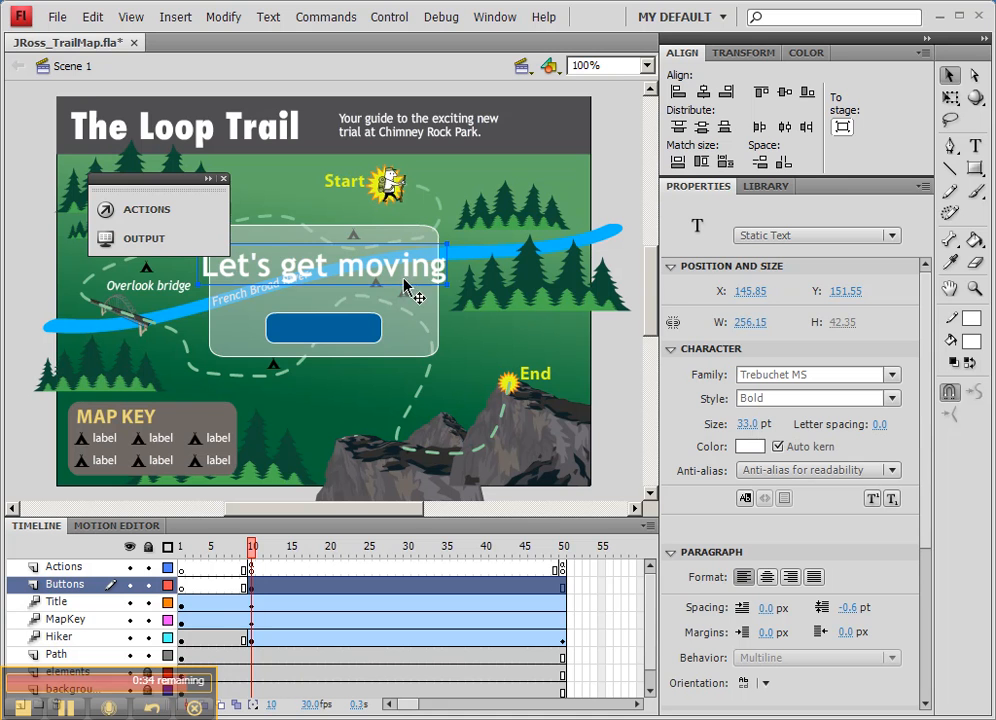
Step: Shrink the "Let's get moving" text to 23 pt and place it within the panel at about X 179, Y 161
{"action": "left_click_drag", "start_coordinate": [745, 428], "coordinate": [573, 336]}
{"action": "left_click_drag", "start_coordinate": [296, 272], "coordinate": [333, 278]}
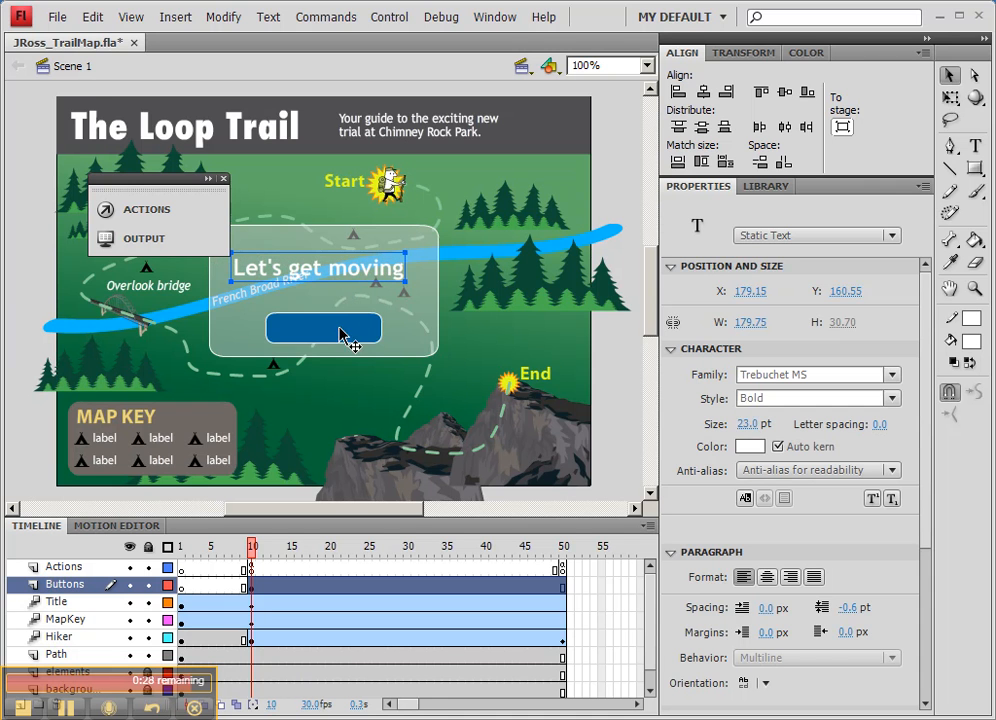
{"action": "left_click", "coordinate": [340, 342]}
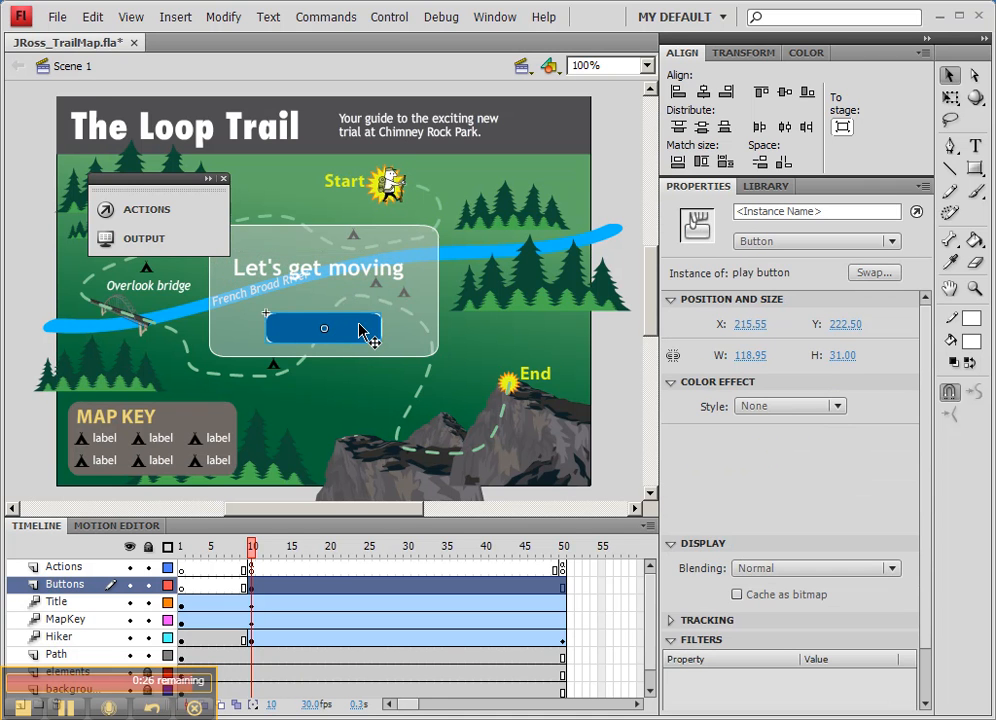
Step: Duplicate the "Let's get moving" text onto the play button and change the copy's wording to "start"
{"action": "left_click", "coordinate": [358, 280]}
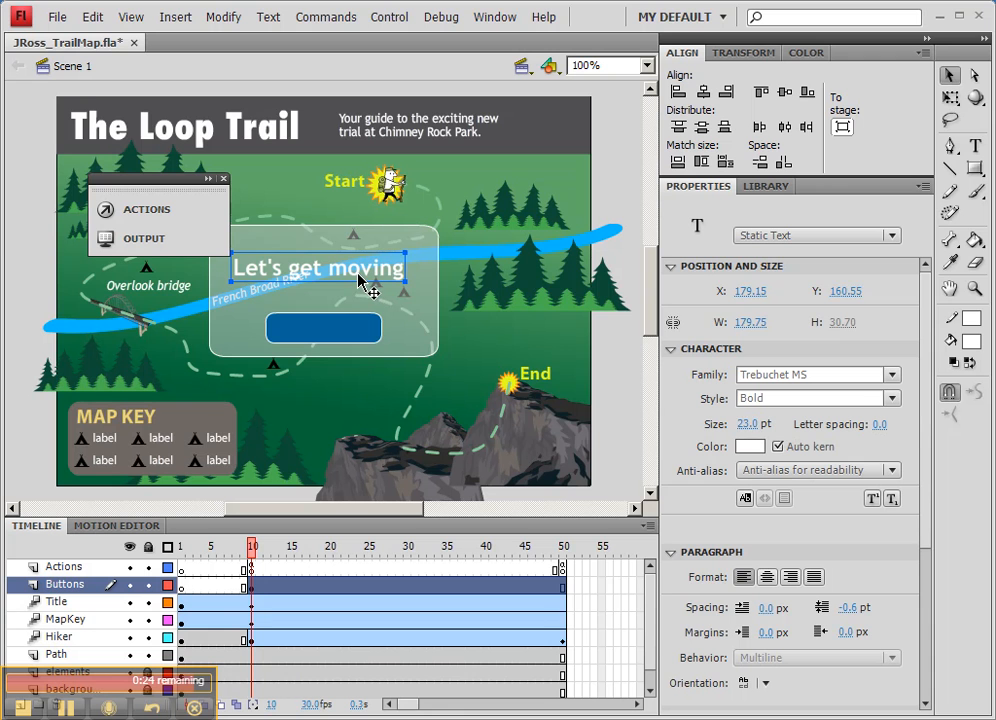
{"action": "left_click_drag", "start_coordinate": [358, 280], "coordinate": [367, 336]}
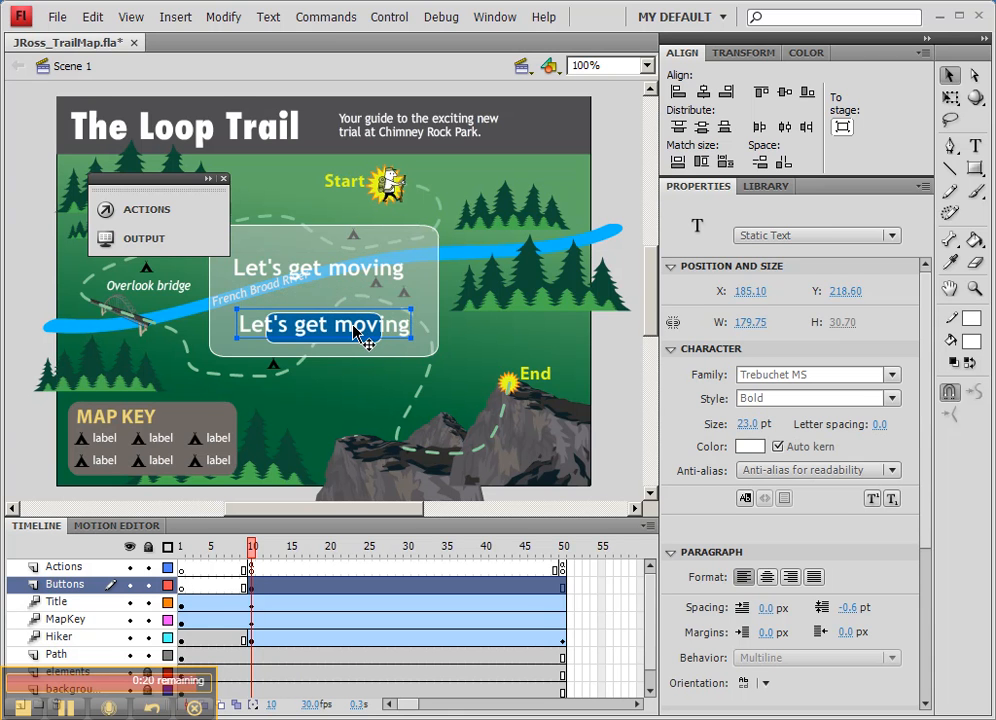
{"action": "double_click", "coordinate": [261, 322]}
{"action": "left_click_drag", "start_coordinate": [238, 323], "coordinate": [410, 324]}
{"action": "type", "text": "start"}
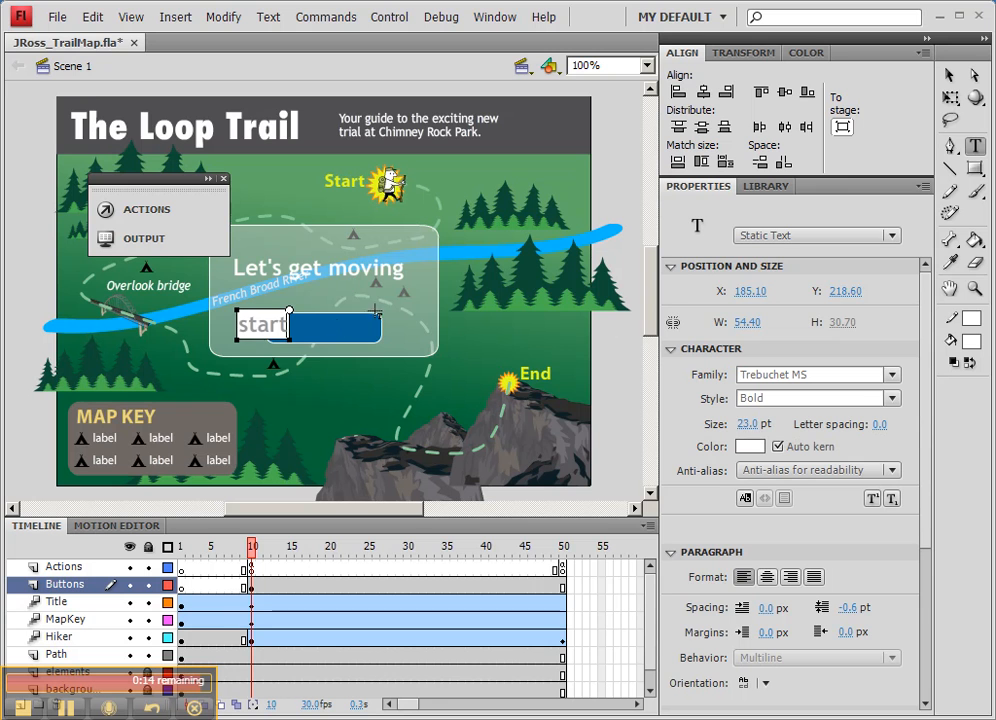
{"action": "left_click", "coordinate": [952, 80]}
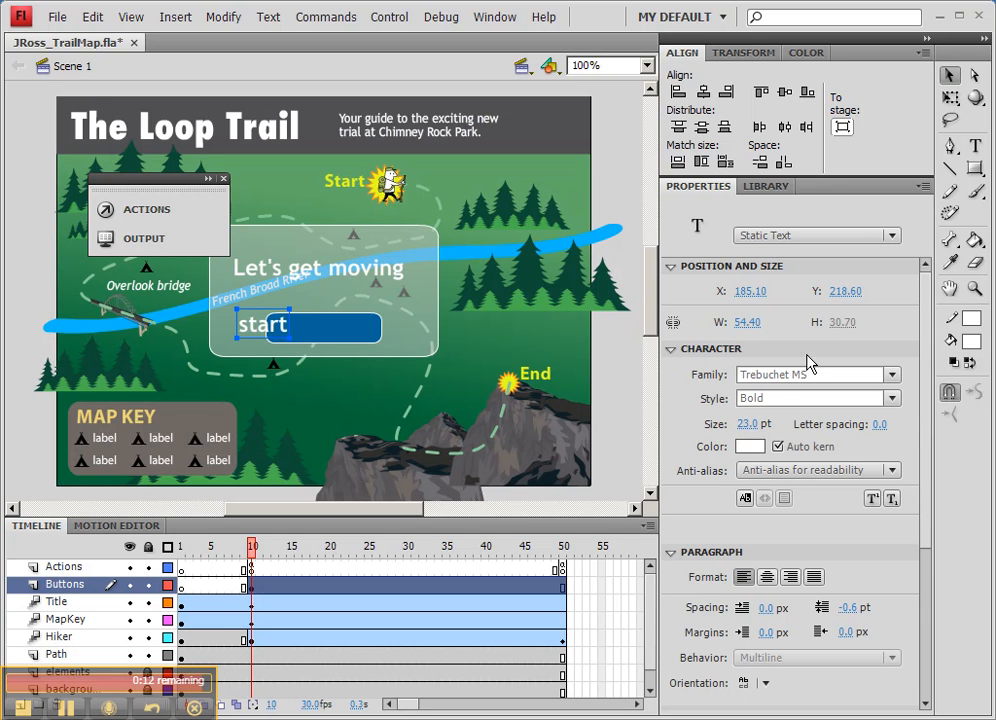
Step: Set the "start" label to 18 pt and centre it on the play button at about X 253, Y 224
{"action": "left_click", "coordinate": [747, 424]}
{"action": "type", "text": "18"}
{"action": "key", "text": "Return"}
{"action": "left_click_drag", "start_coordinate": [266, 330], "coordinate": [333, 337]}
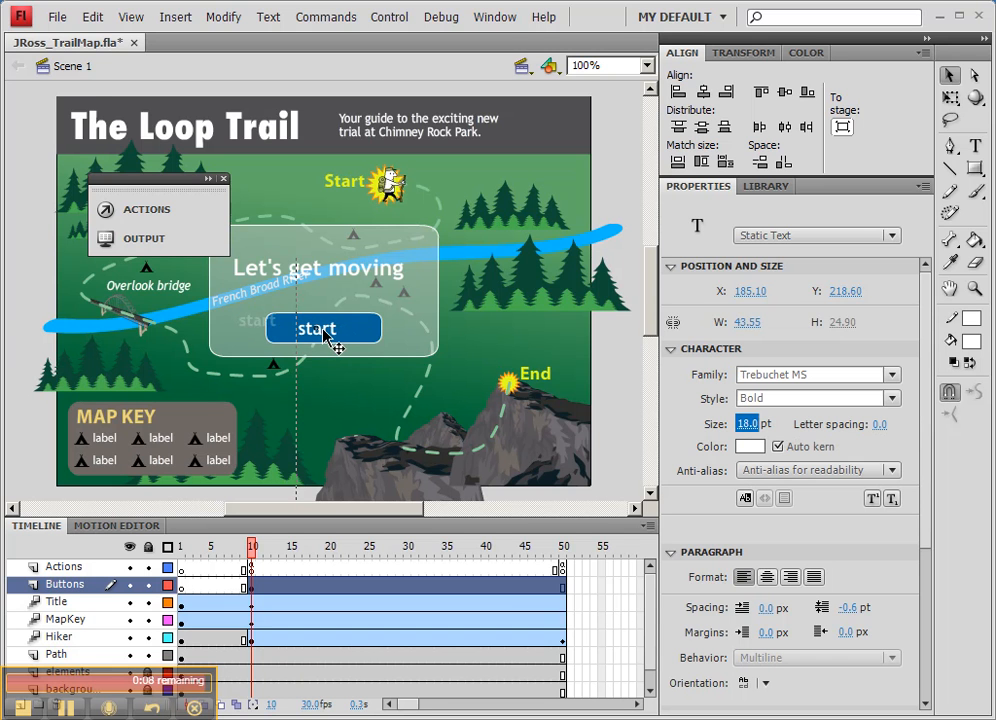
{"action": "key", "text": "Left"}
{"action": "key", "text": "Up"}
{"action": "key", "text": "Up"}
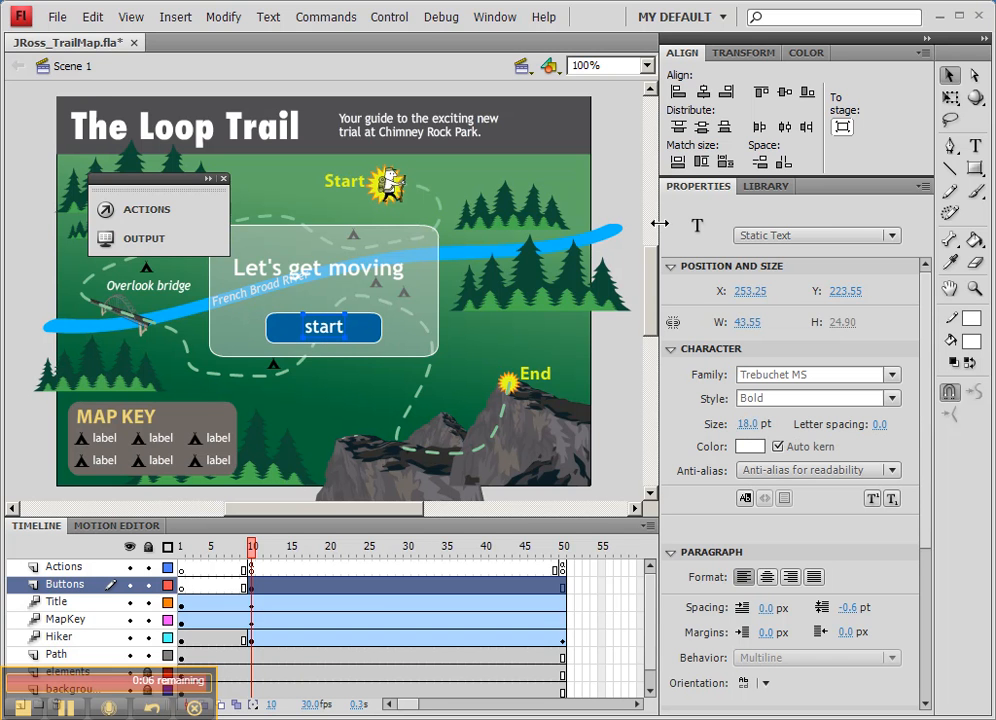